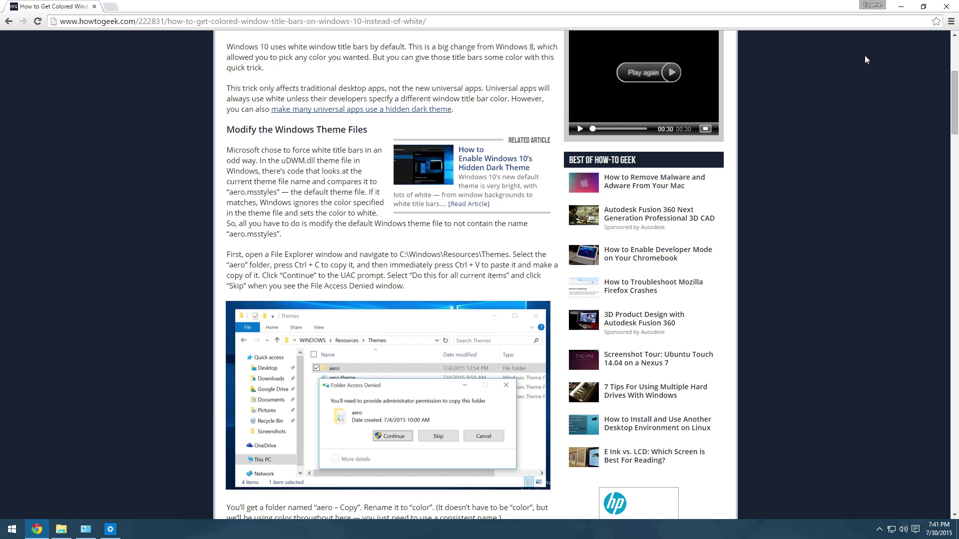
Minimize the browser and Settings windows and switch between the article and File Explorer.
click(905, 9)
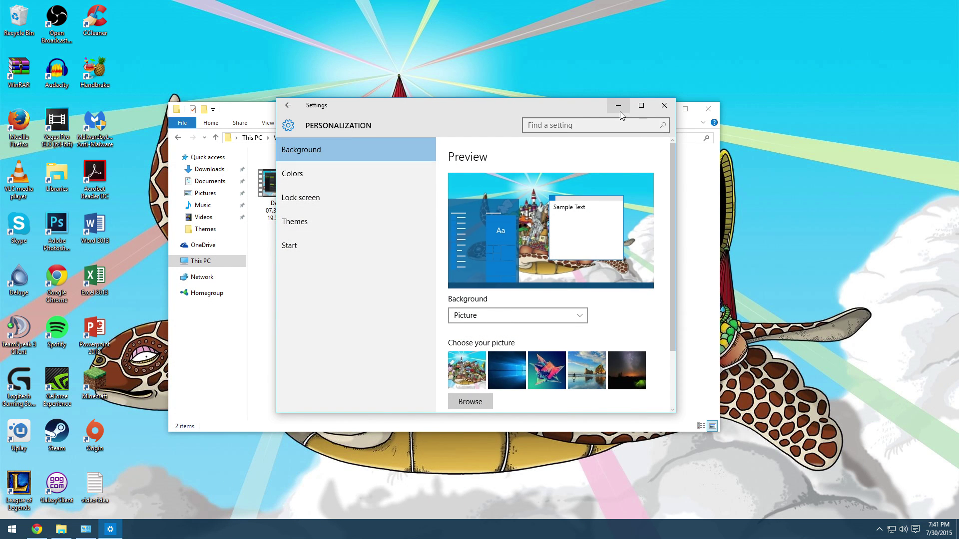
click(619, 106)
drag(599, 120, 596, 121)
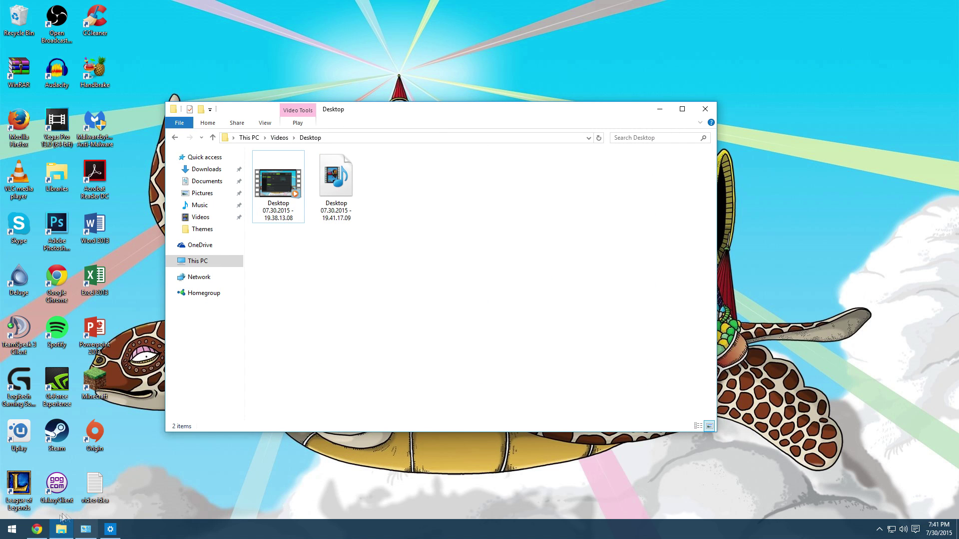
click(40, 532)
click(59, 532)
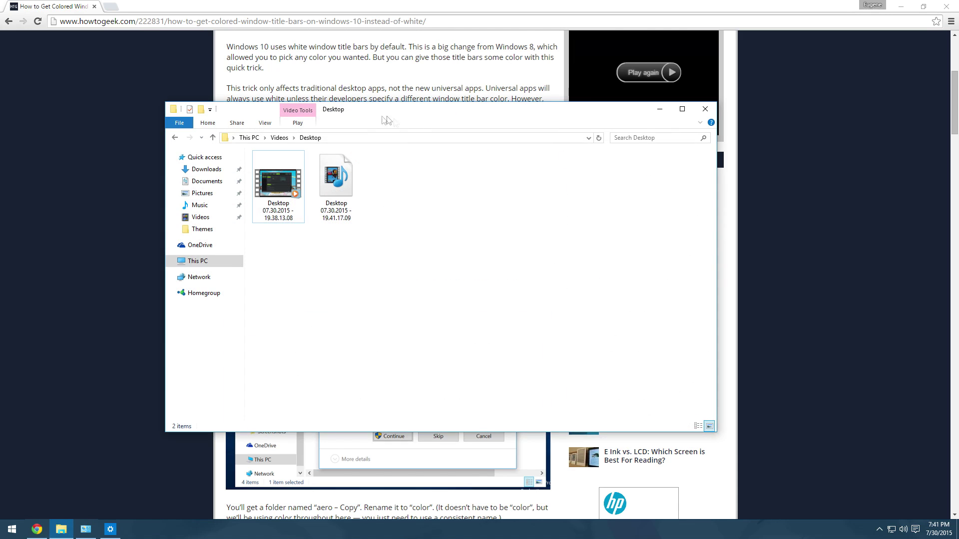
click(517, 9)
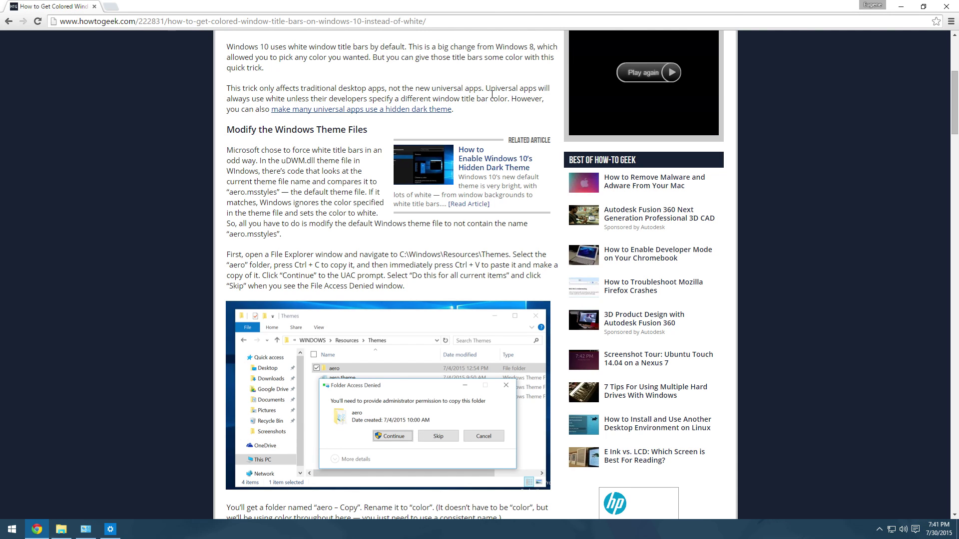
mouse_move(114, 536)
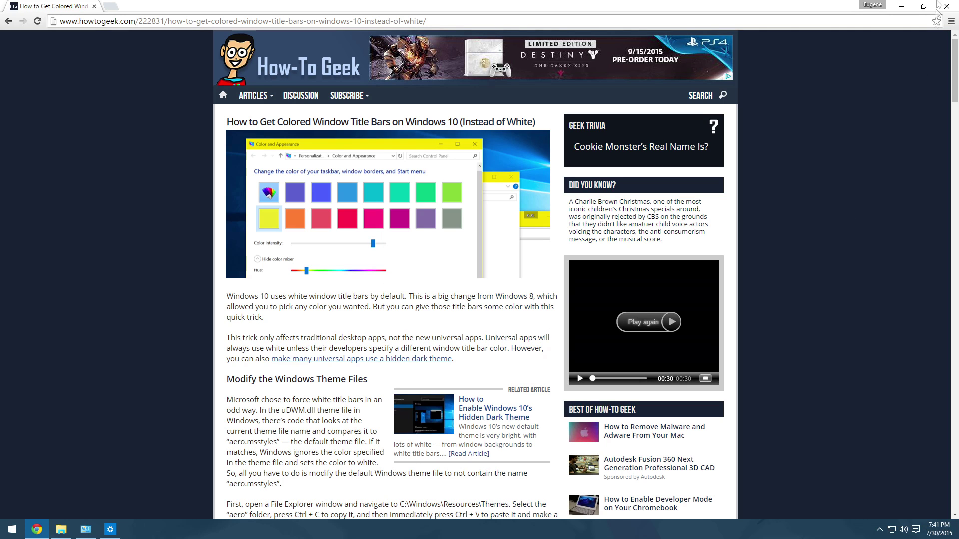
Browse from This PC through Local Disk (C:) to C:\Windows\Resources\Themes.
click(902, 7)
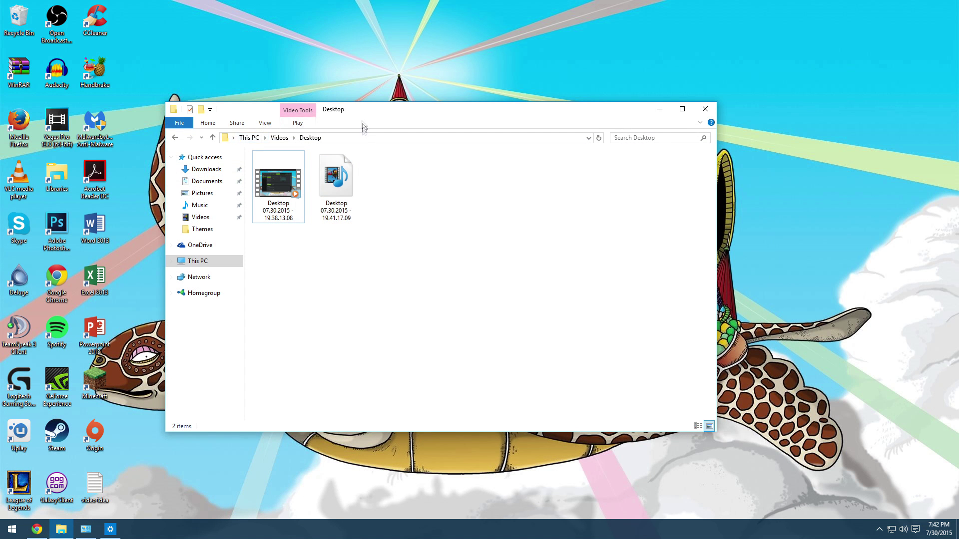
click(200, 261)
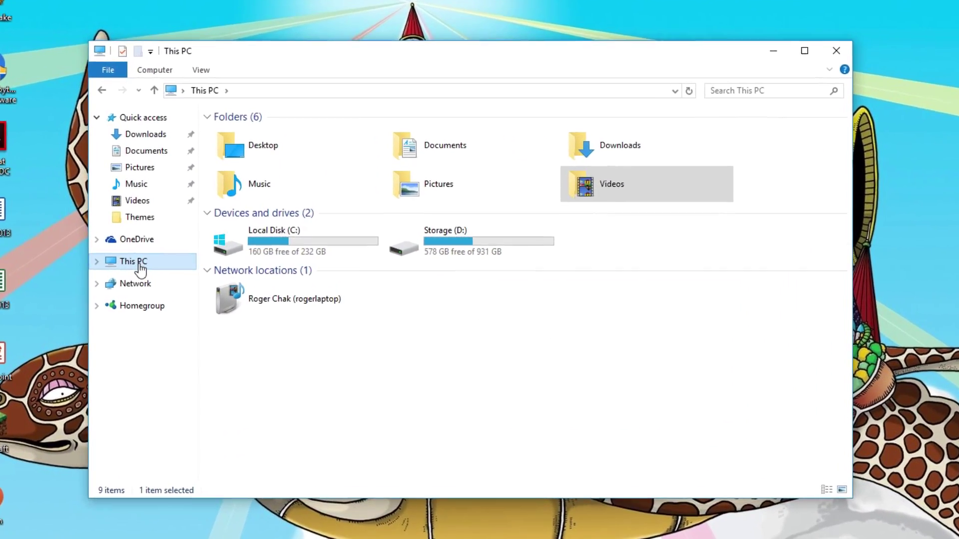
double_click(261, 253)
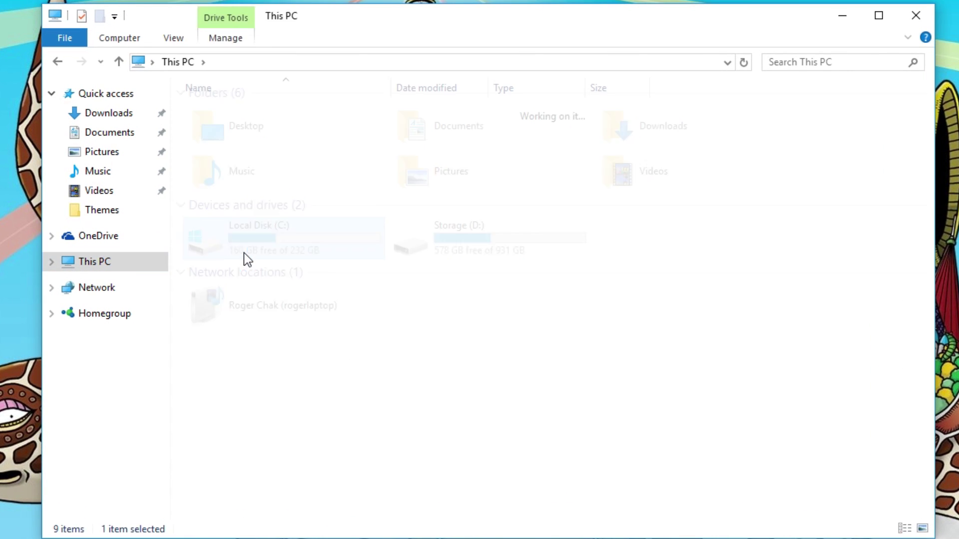
double_click(236, 250)
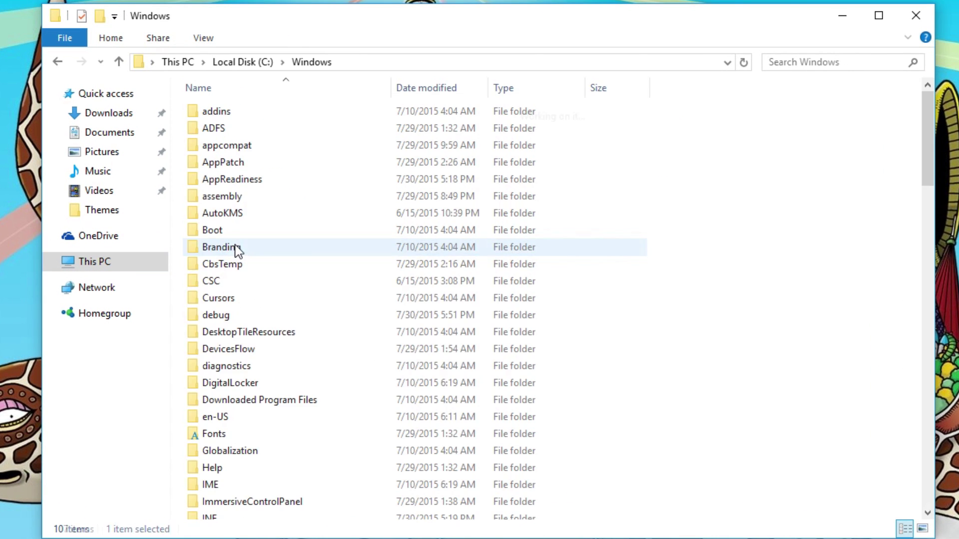
scroll(574, 325, down, 5)
scroll(336, 353, down, 4)
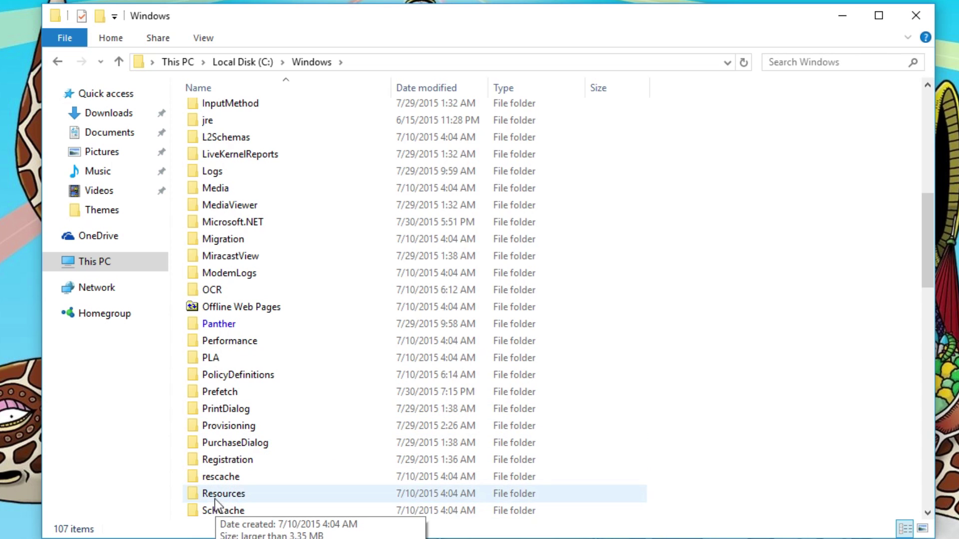
click(220, 495)
scroll(261, 456, down, 1)
double_click(238, 445)
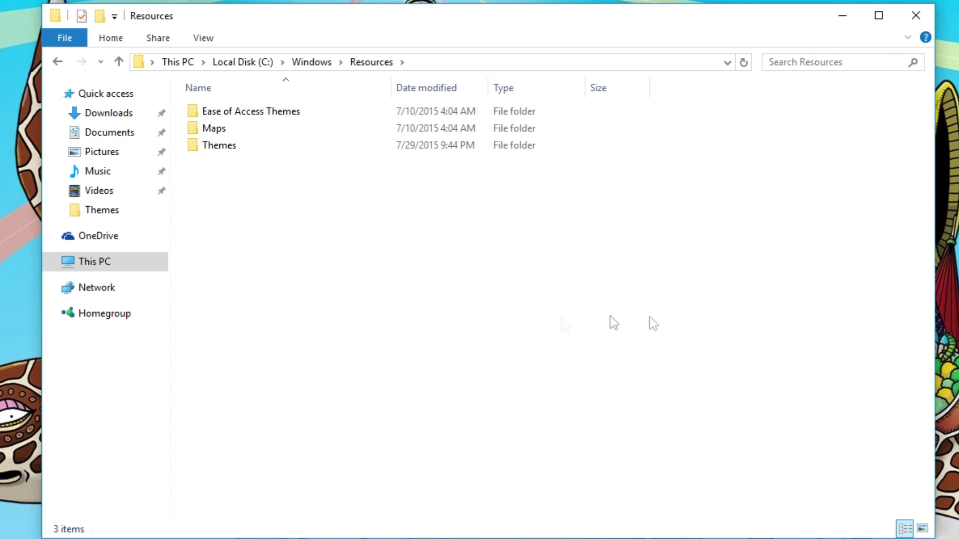
double_click(222, 146)
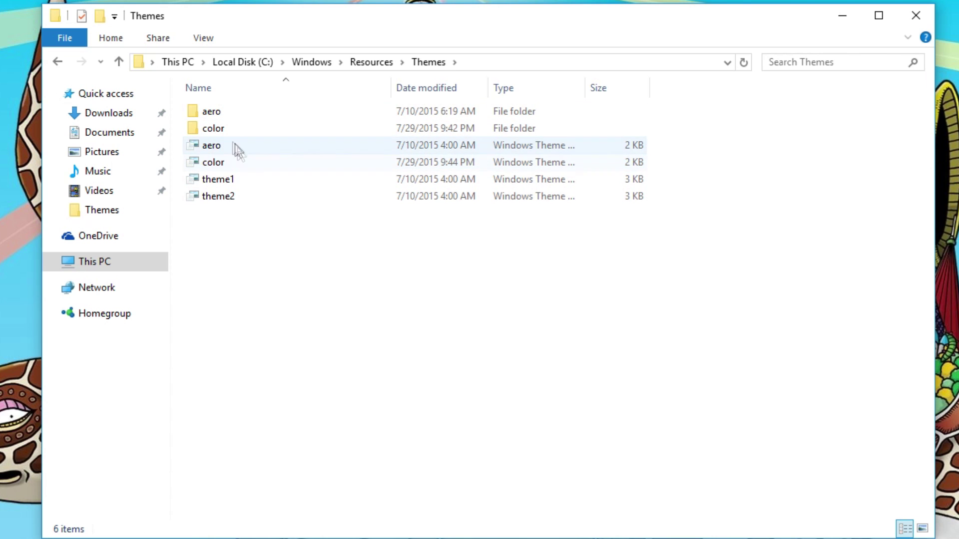
Delete the color folder and the color theme file from Themes.
click(228, 130)
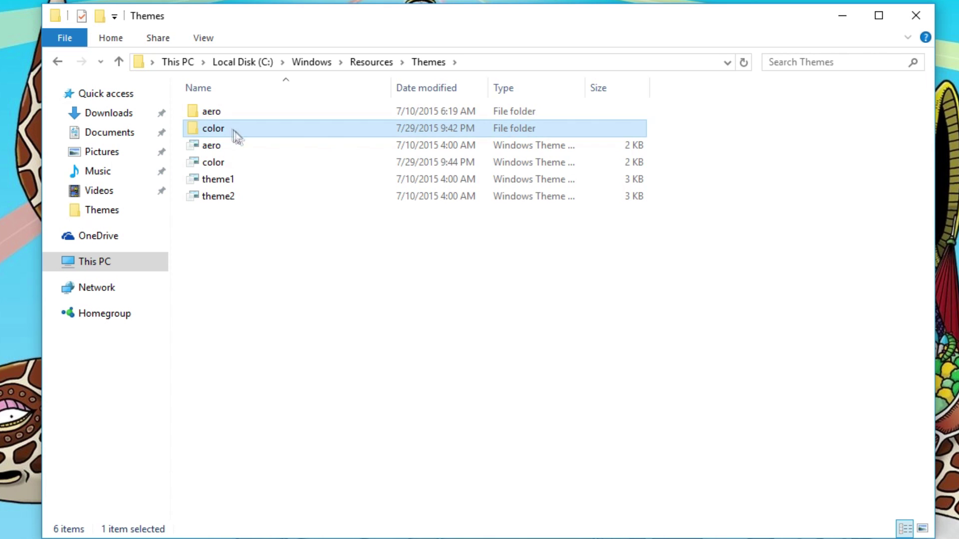
click(218, 166)
ctrl+click(226, 129)
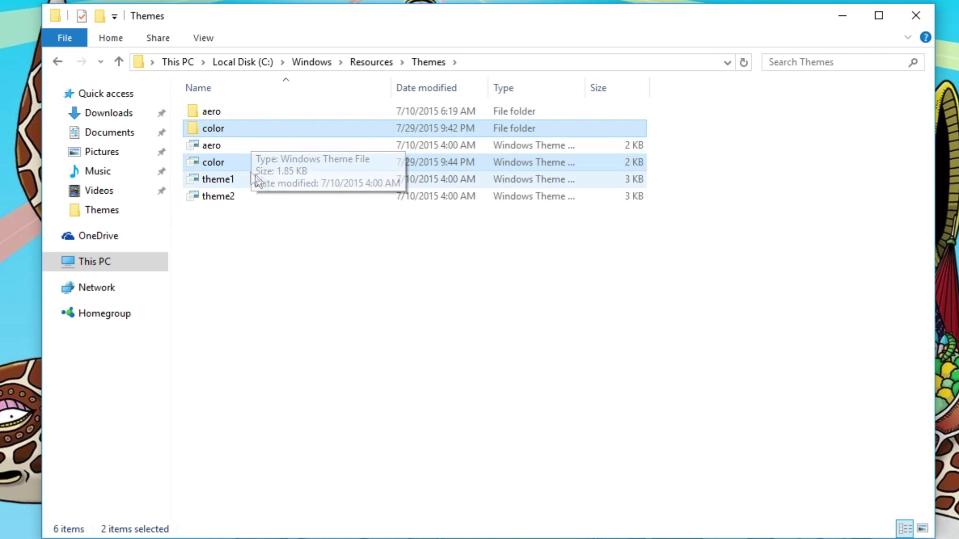
right_click(218, 133)
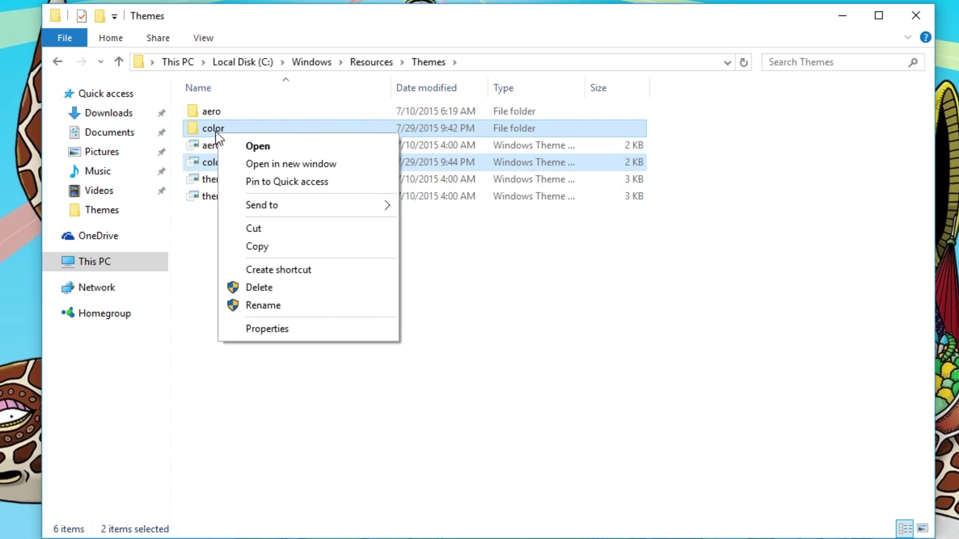
click(265, 289)
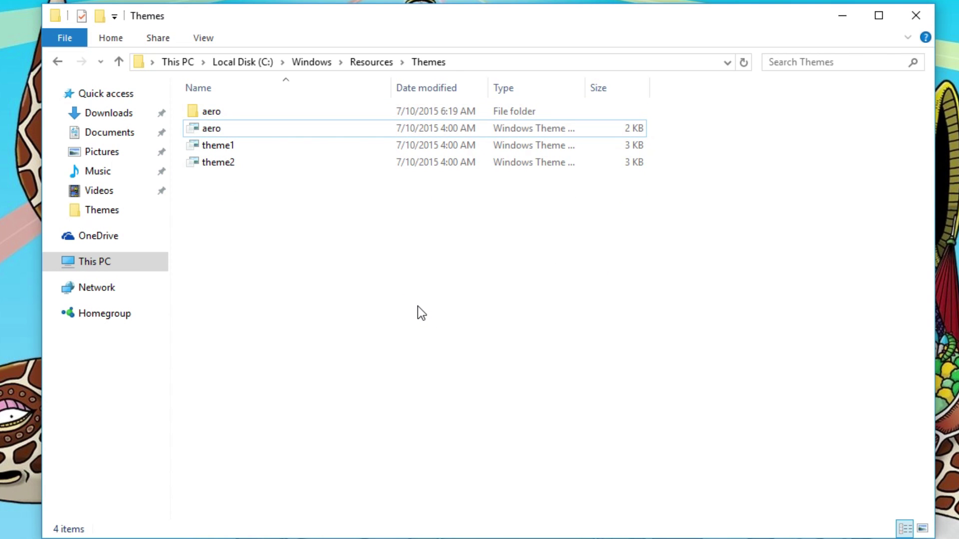
Select the aero folder and the aero, theme1 and theme2 theme files in turn.
click(223, 115)
click(322, 256)
click(223, 112)
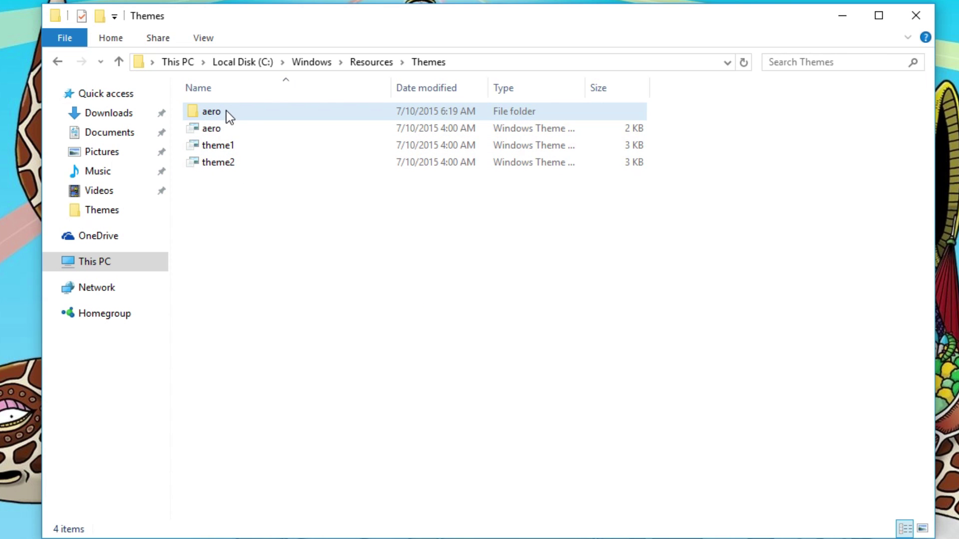
click(486, 131)
click(390, 149)
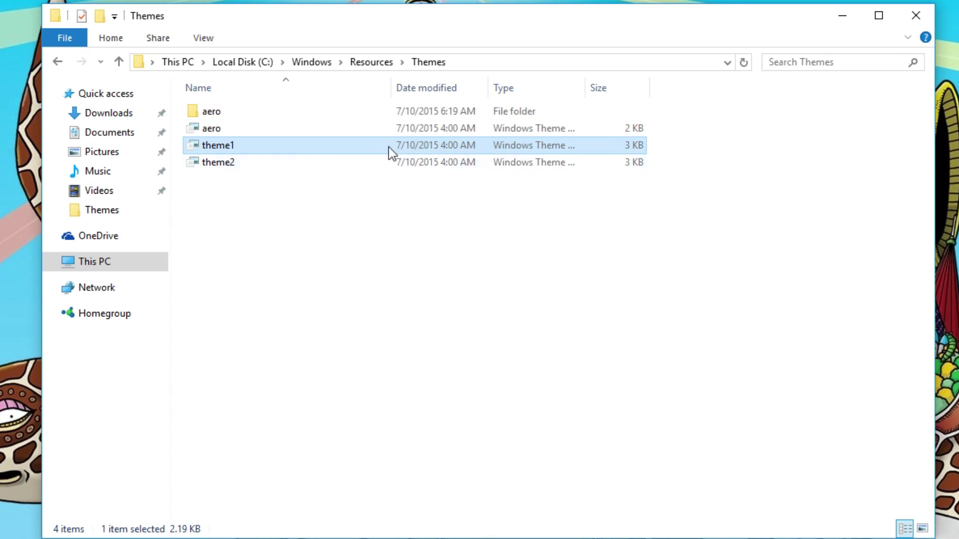
click(394, 169)
click(326, 130)
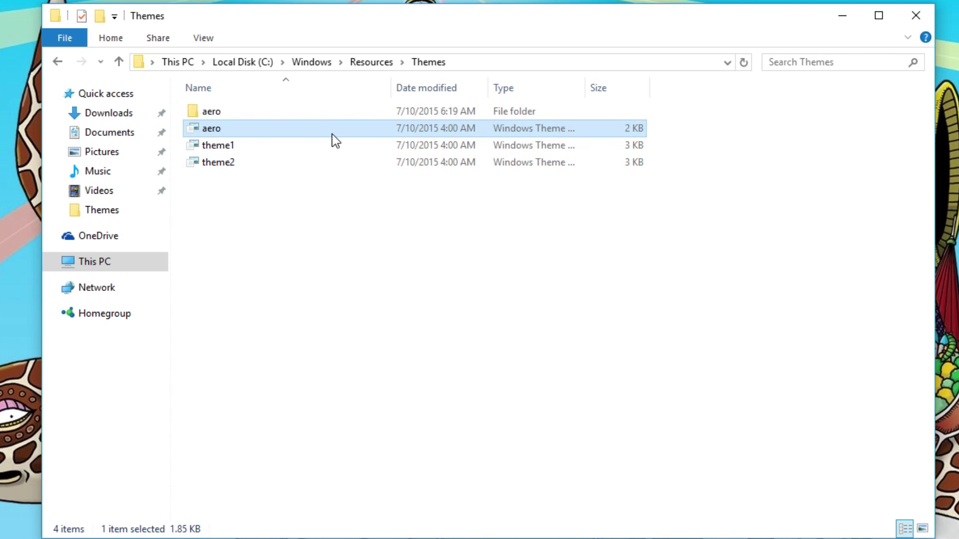
right_click(241, 118)
Copy the aero folder and paste it into the Themes folder.
right_click(223, 119)
click(219, 116)
right_click(219, 116)
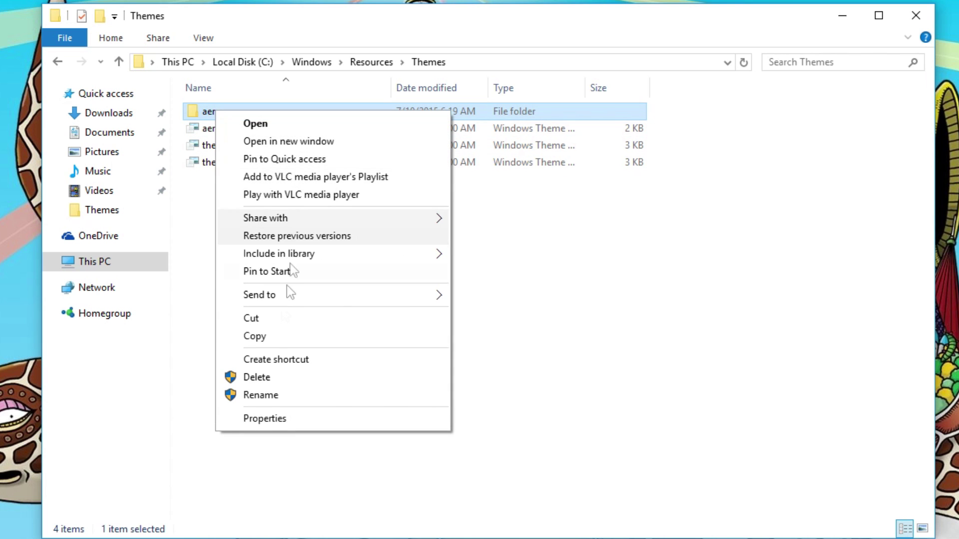
click(257, 336)
right_click(414, 296)
click(465, 408)
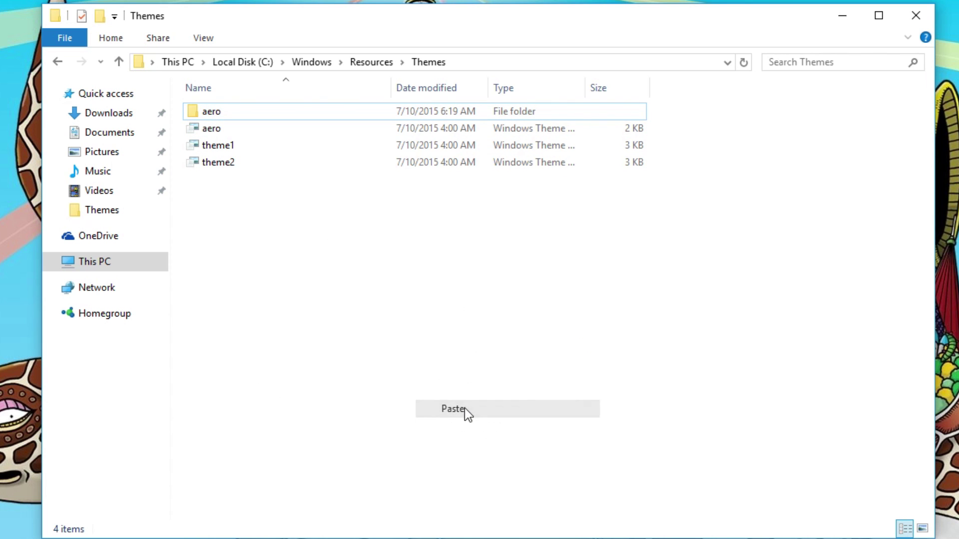
Grant administrator permission and skip all files that cannot be copied.
drag(111, 52, 575, 149)
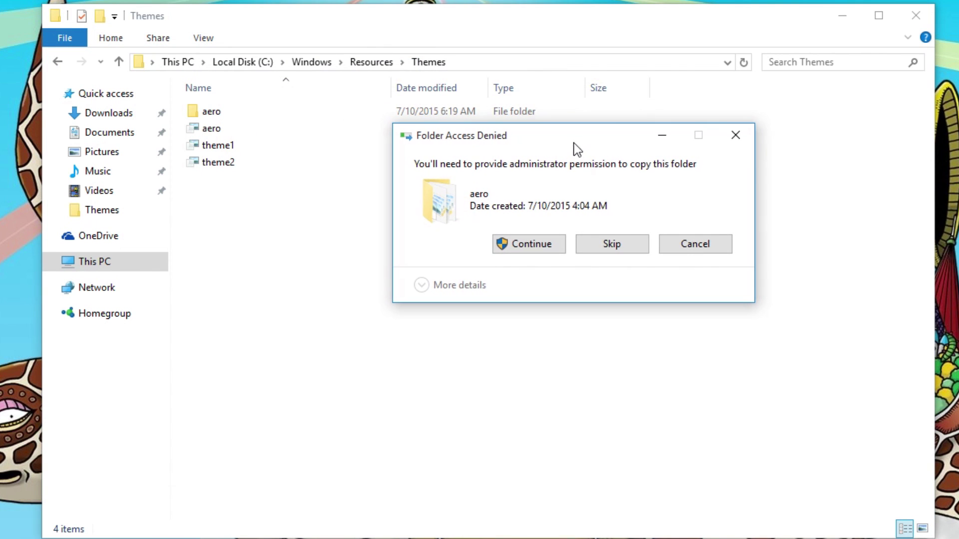
click(523, 249)
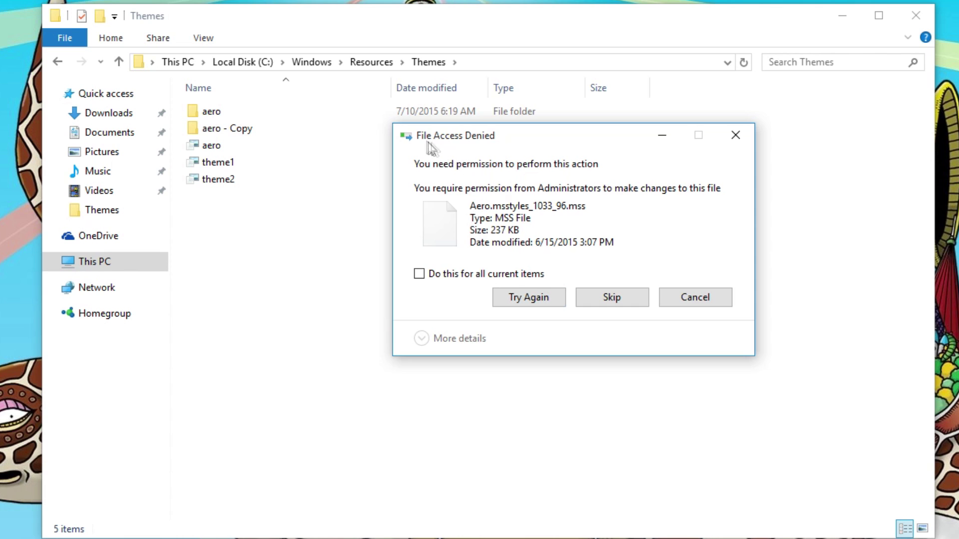
drag(568, 137, 547, 136)
click(398, 272)
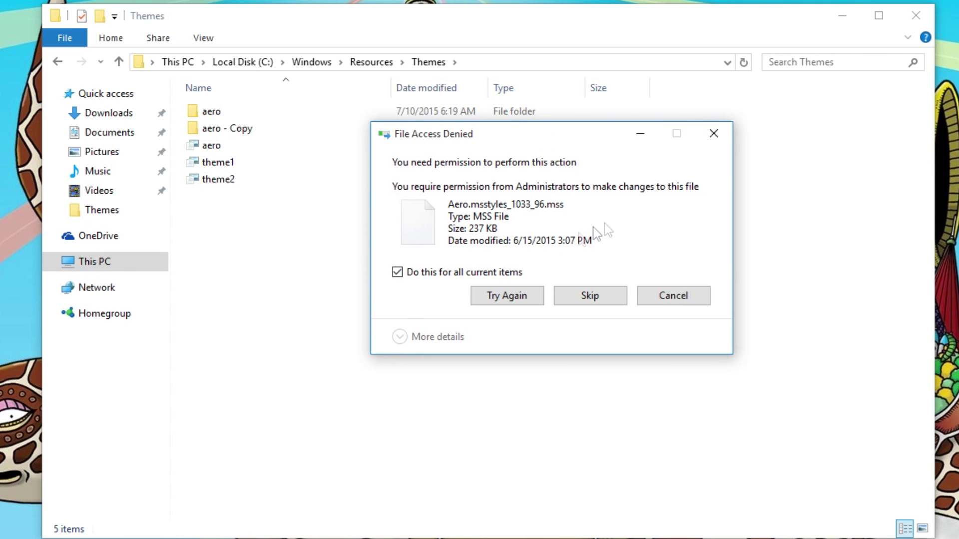
click(594, 300)
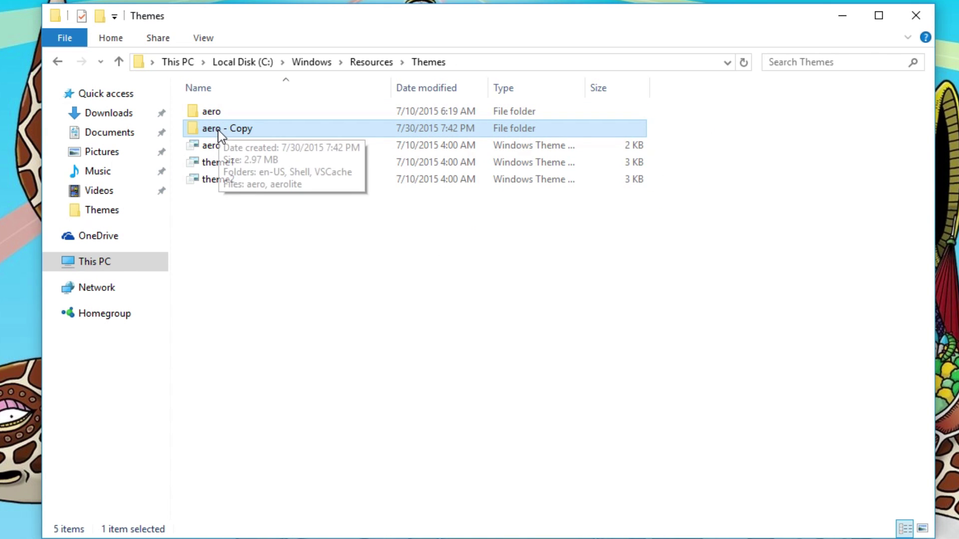
Rename the 'aero - Copy' folder to color.
key(F2)
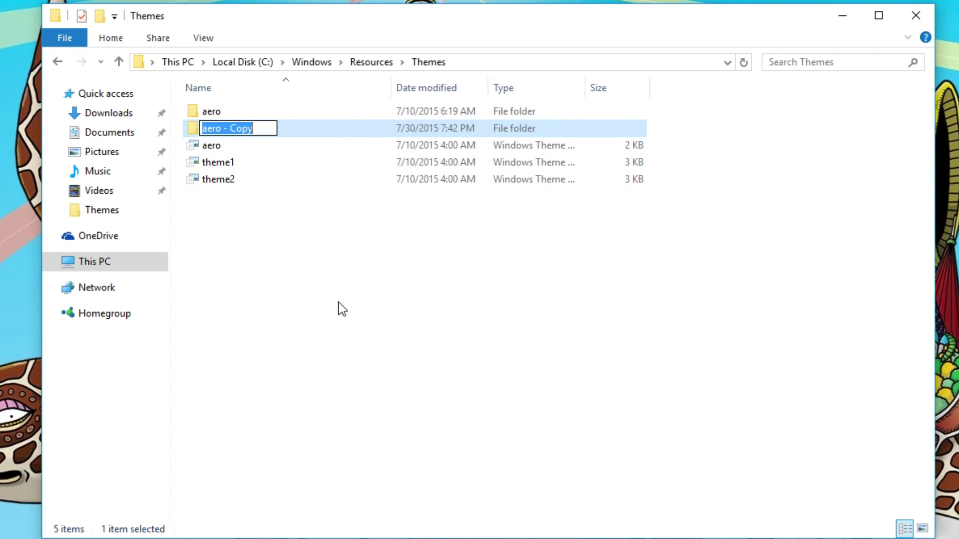
click(339, 308)
right_click(251, 130)
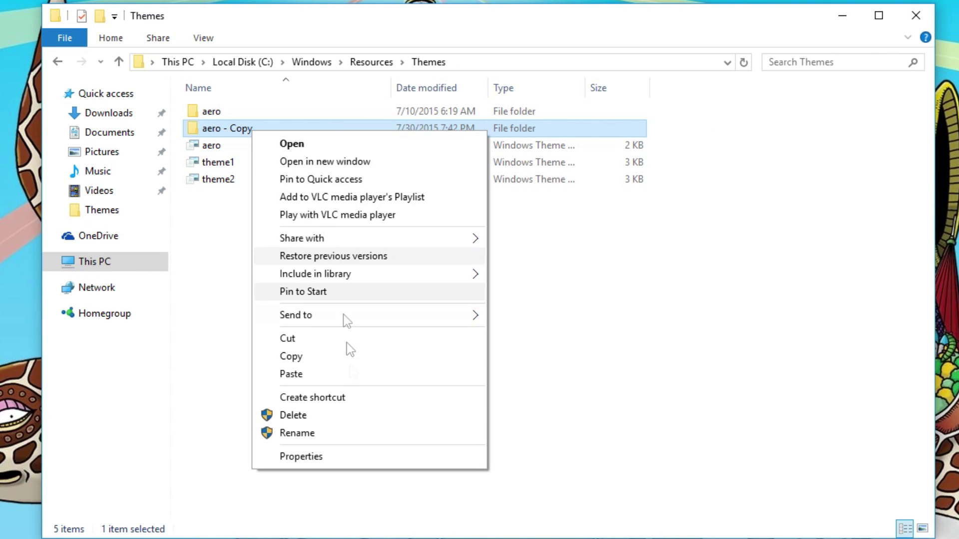
click(333, 434)
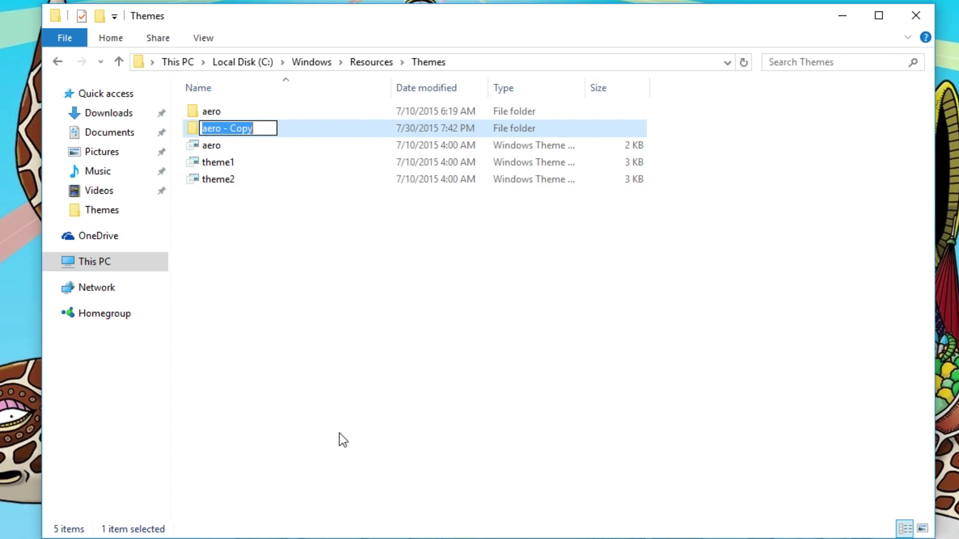
text(color)
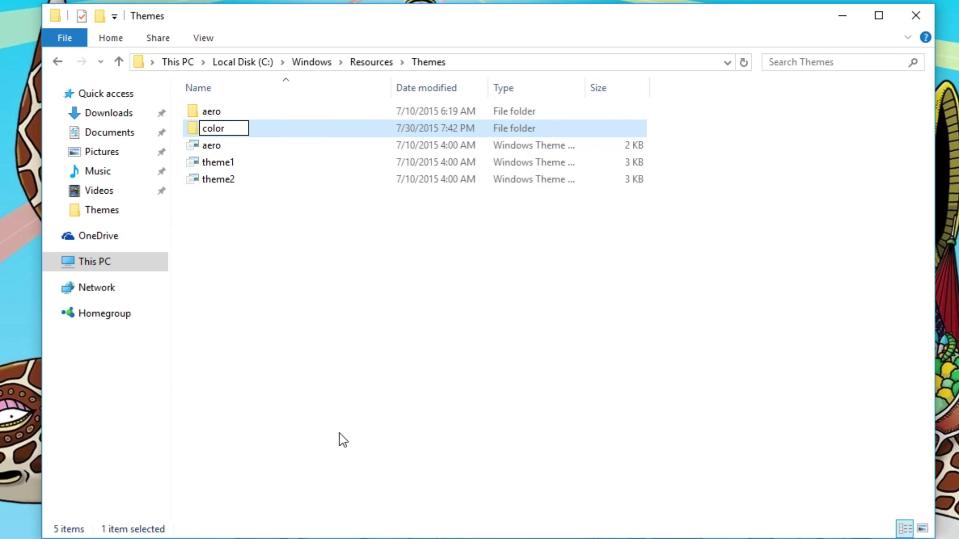
key(Return)
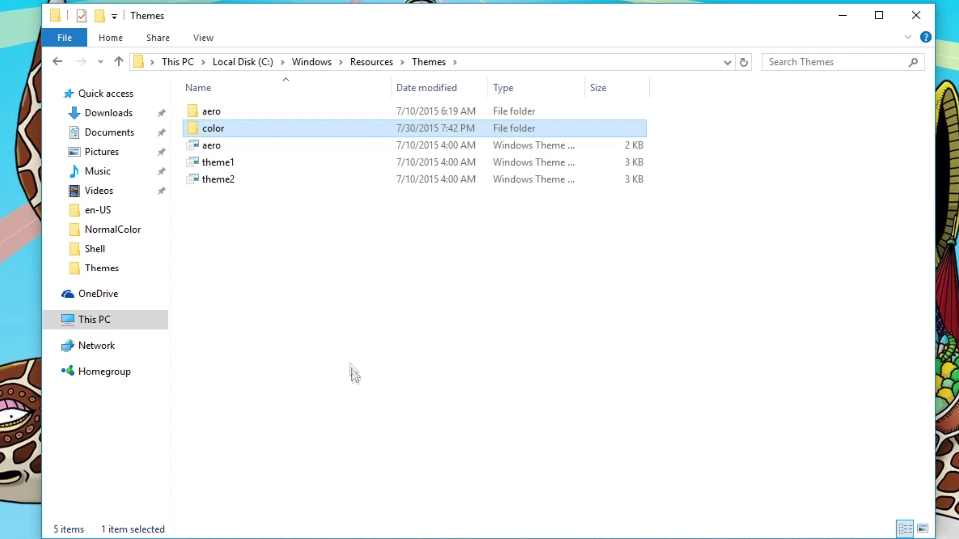
Open the color folder and check the aero style file's .msstyles type in Properties.
double_click(206, 131)
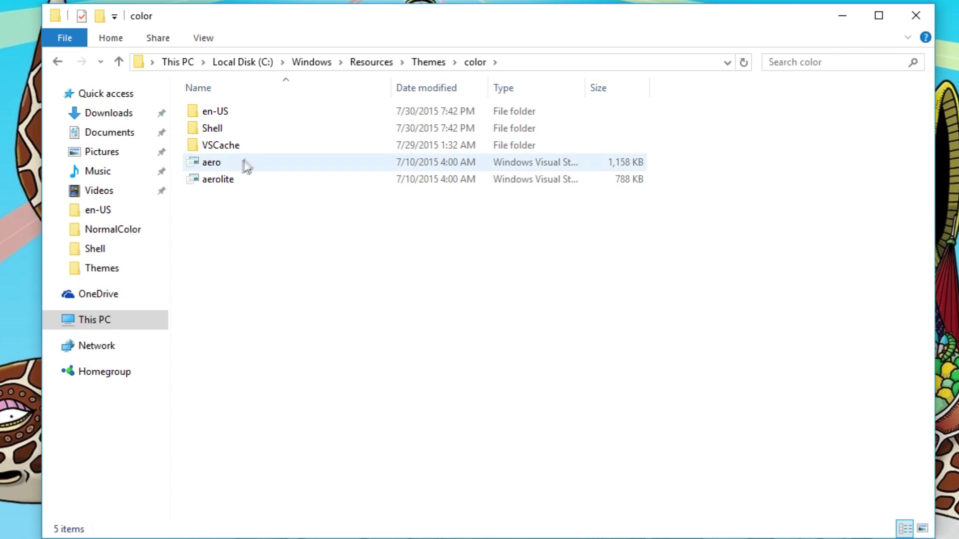
key(BackSpace)
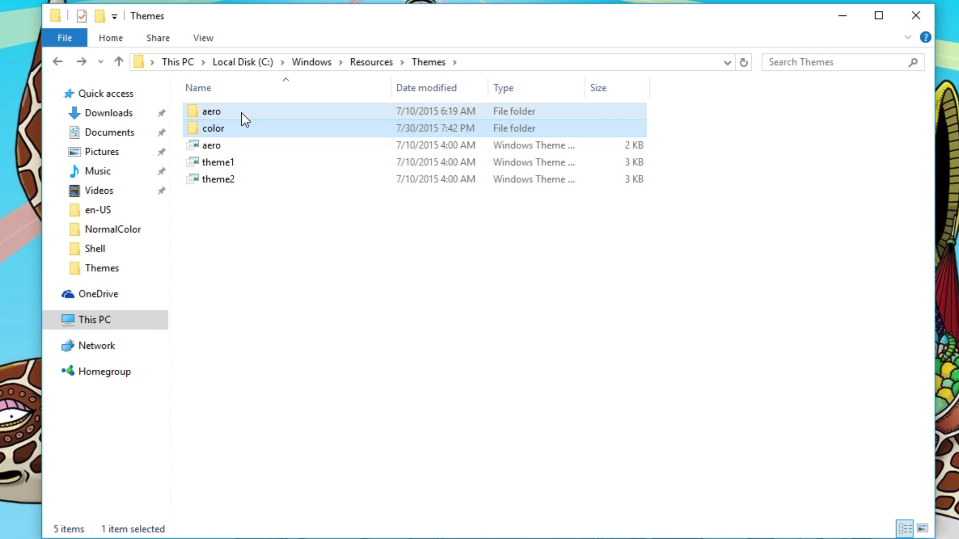
double_click(241, 112)
key(BackSpace)
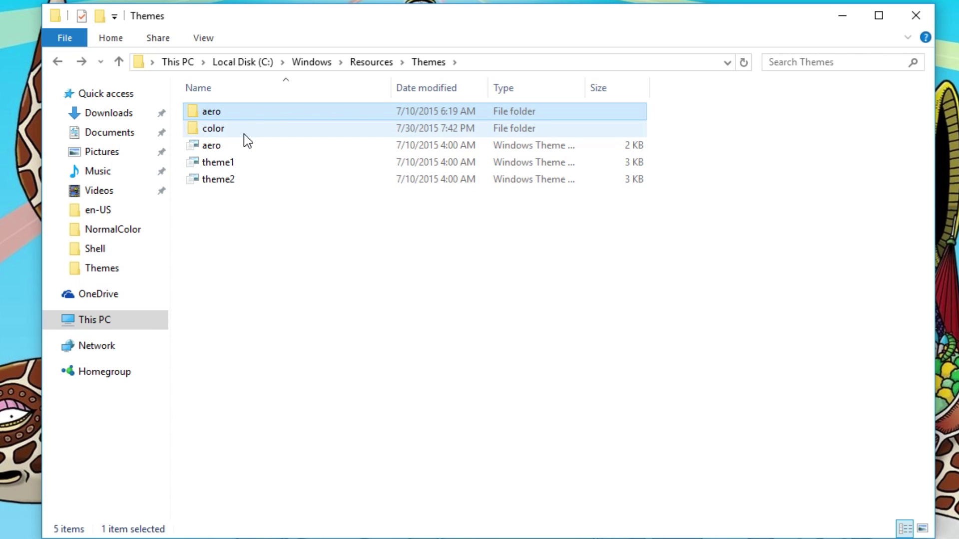
double_click(243, 134)
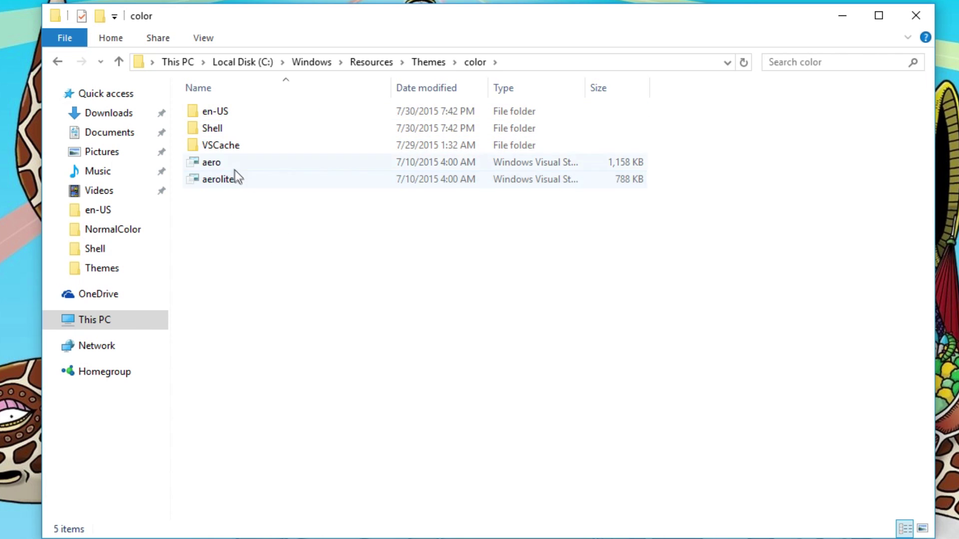
click(283, 184)
right_click(275, 167)
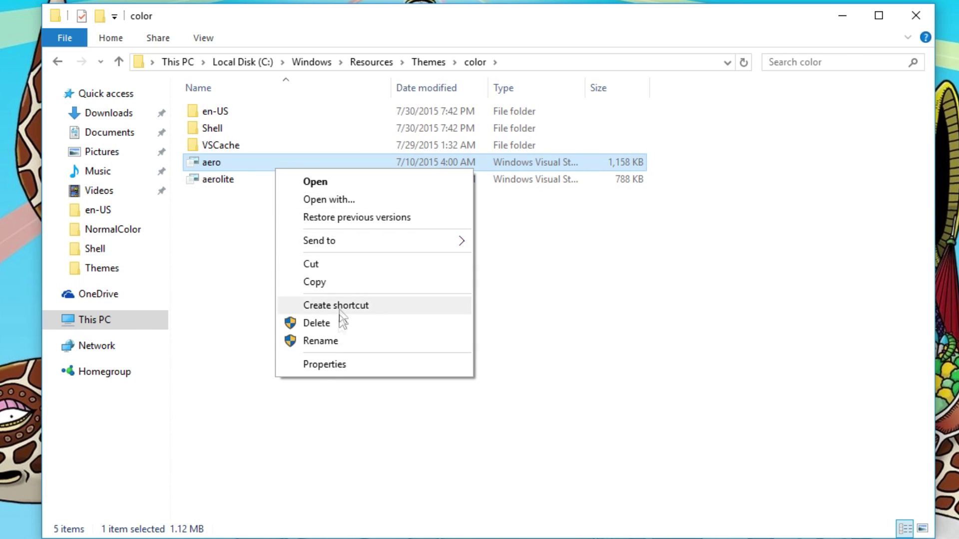
click(336, 365)
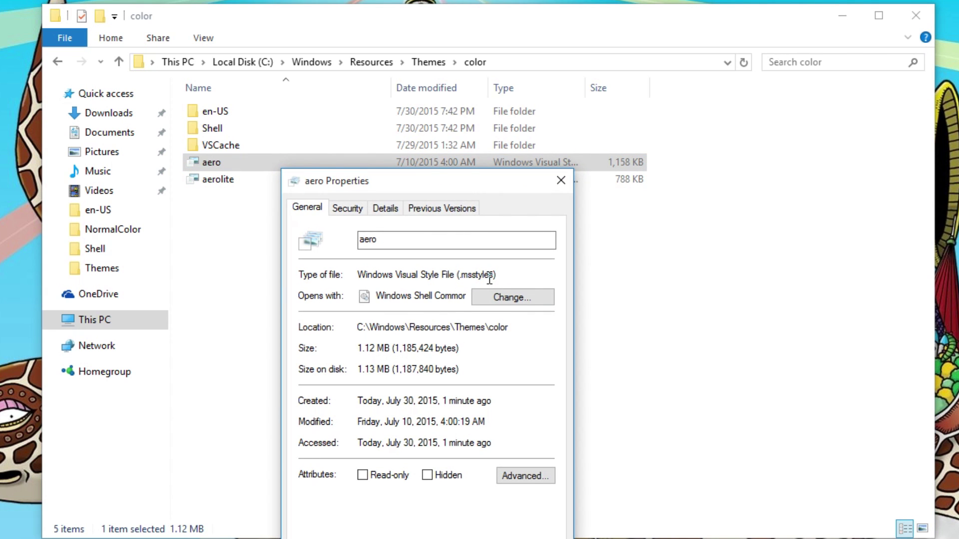
drag(469, 276, 492, 276)
Close Properties and rename the aero style file in the color folder to color.
click(496, 275)
key(Escape)
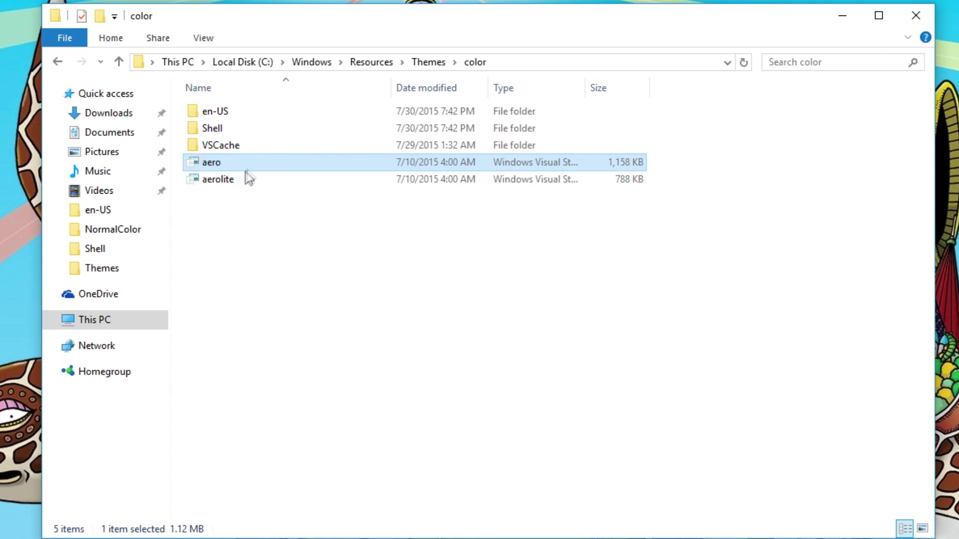
right_click(229, 163)
click(318, 336)
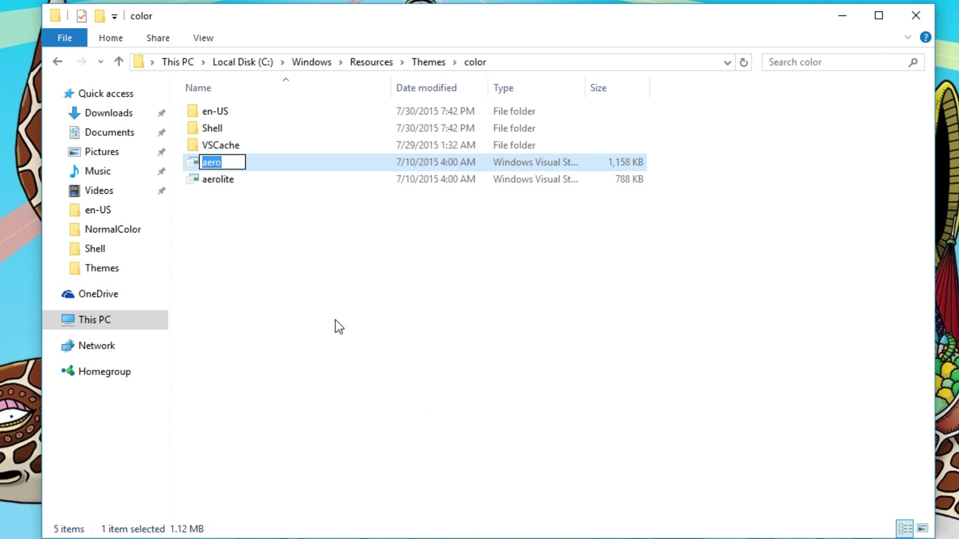
text(color)
key(Return)
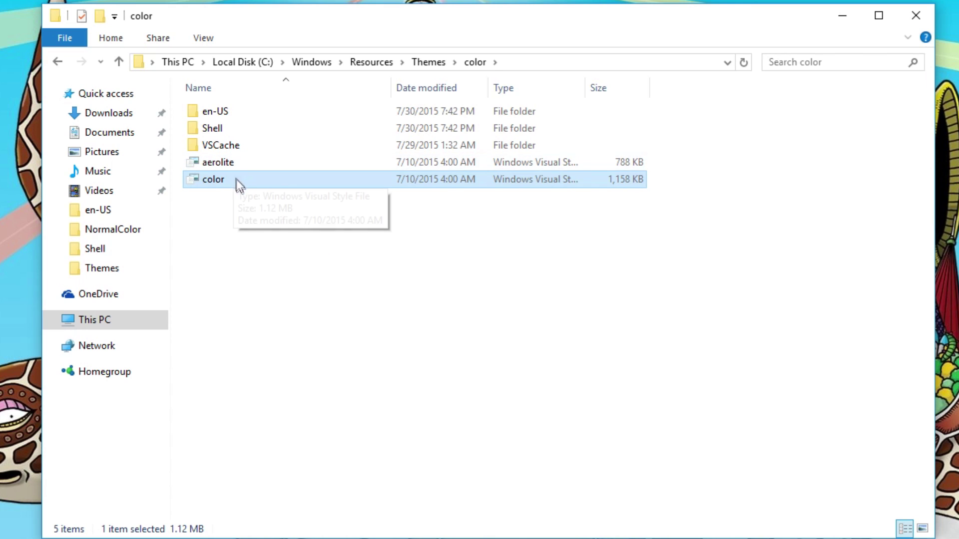
key(Up)
click(377, 339)
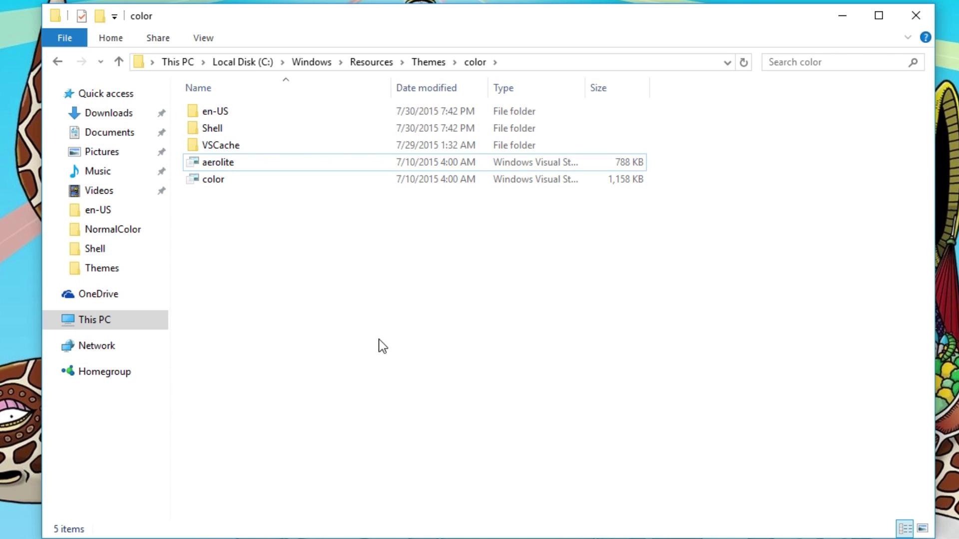
In en-US, rename aero.msstyles.mui to color.msstyles.mui and return to the color folder.
double_click(239, 111)
click(228, 114)
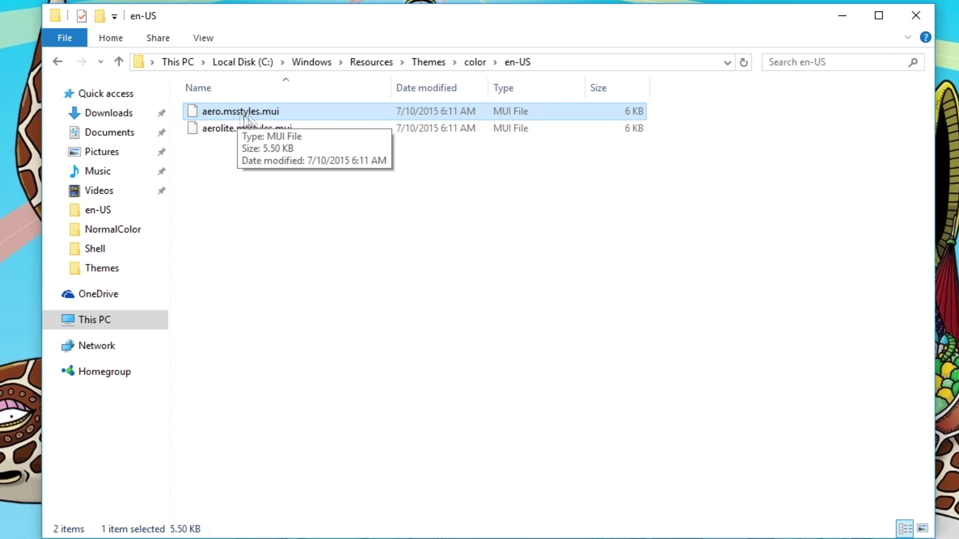
right_click(269, 117)
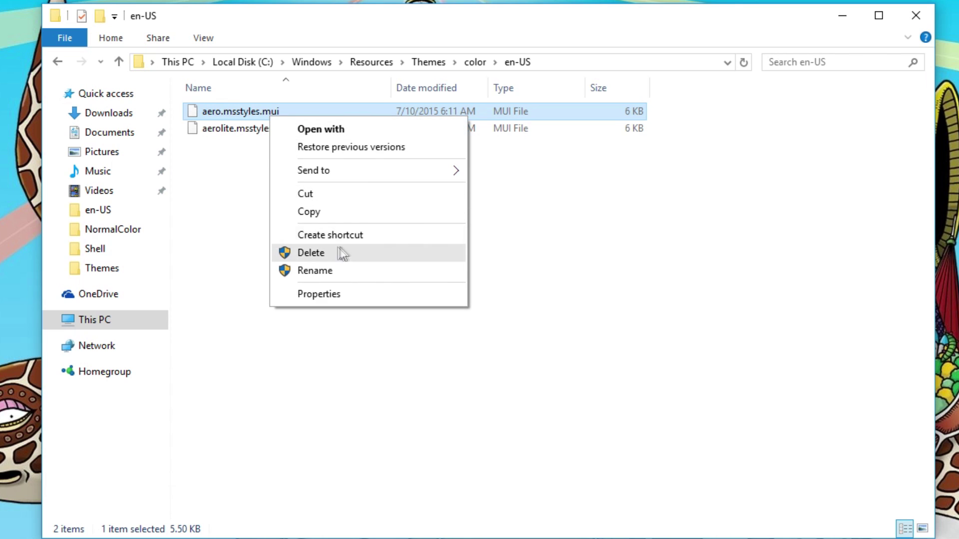
click(326, 270)
click(223, 111)
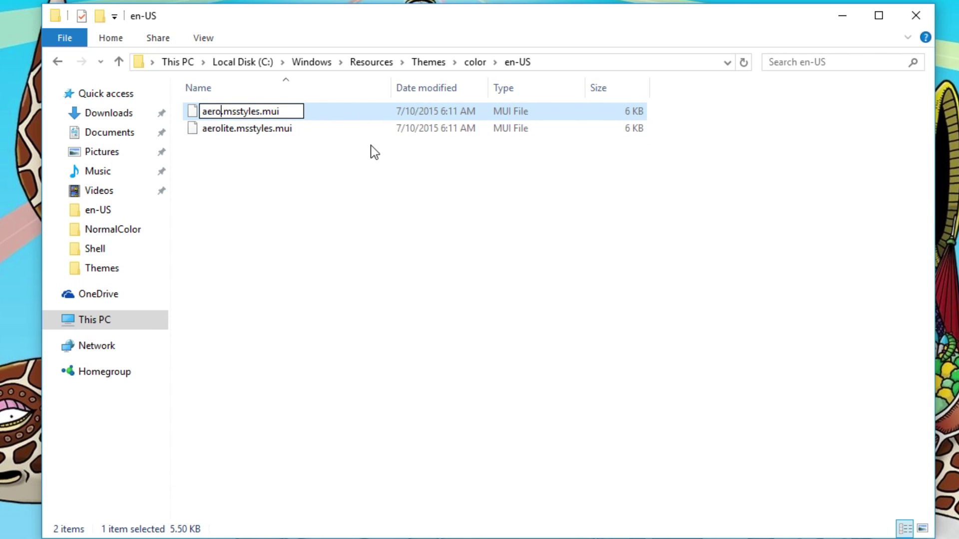
text(l)
key(BackSpace)
key(BackSpace)
key(BackSpace)
key(BackSpace)
text(color)
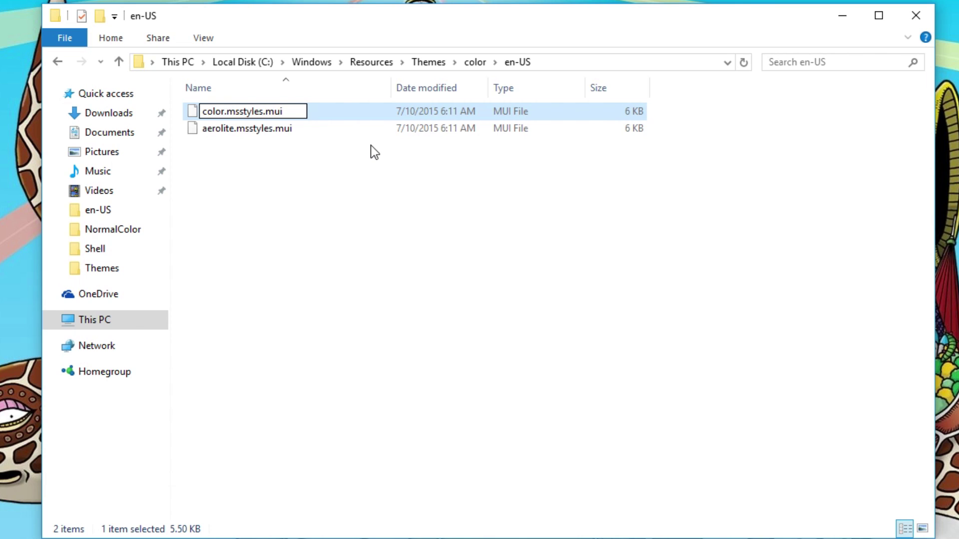
key(Return)
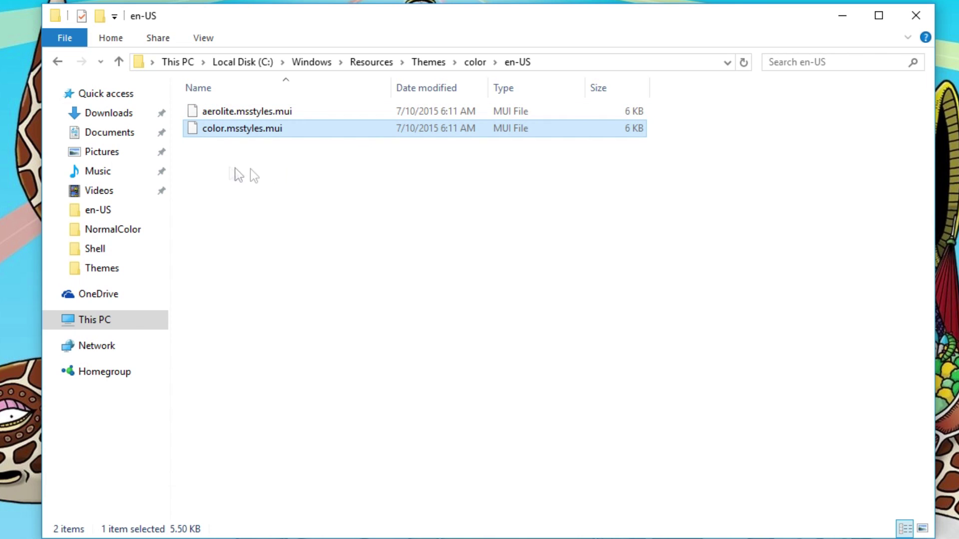
click(400, 249)
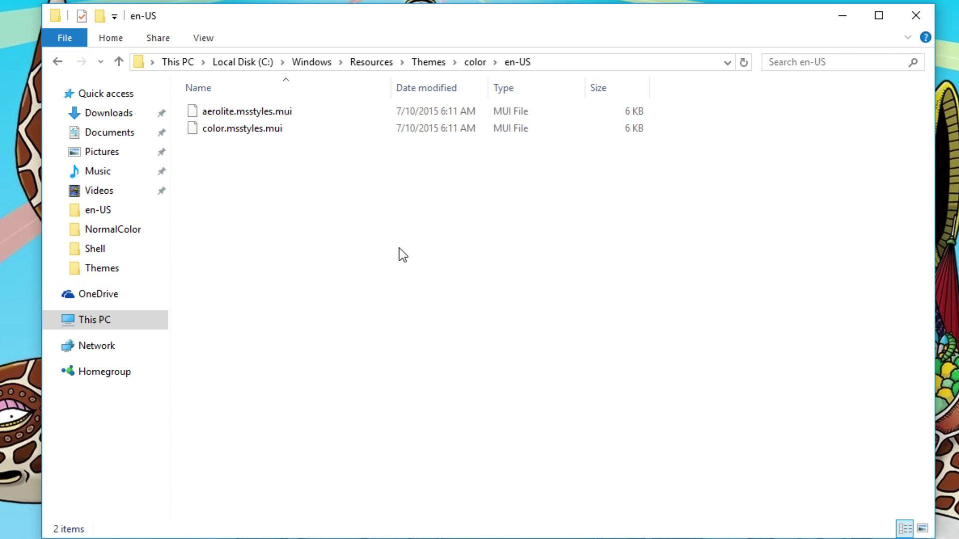
key(BackSpace)
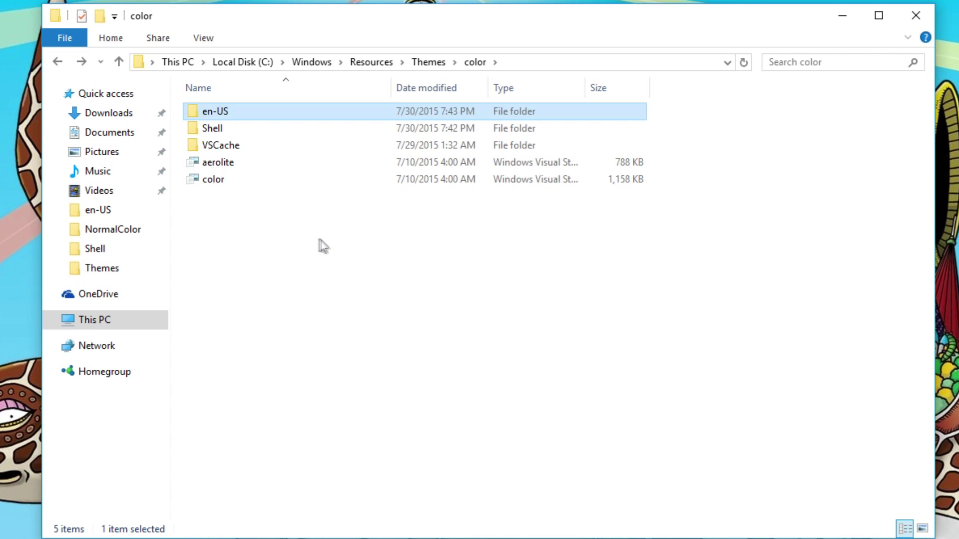
Copy the aero theme file from Themes to the desktop and rename the copy color.
key(BackSpace)
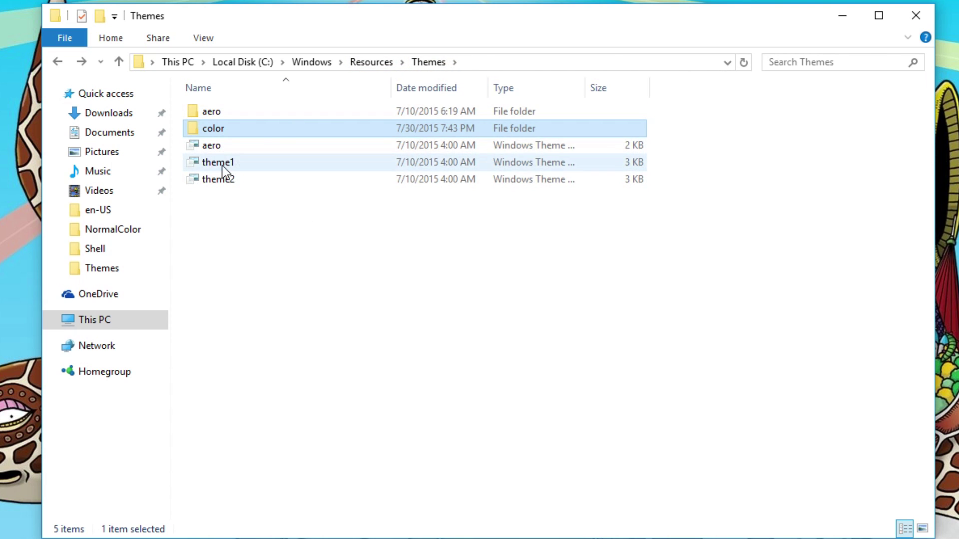
click(210, 146)
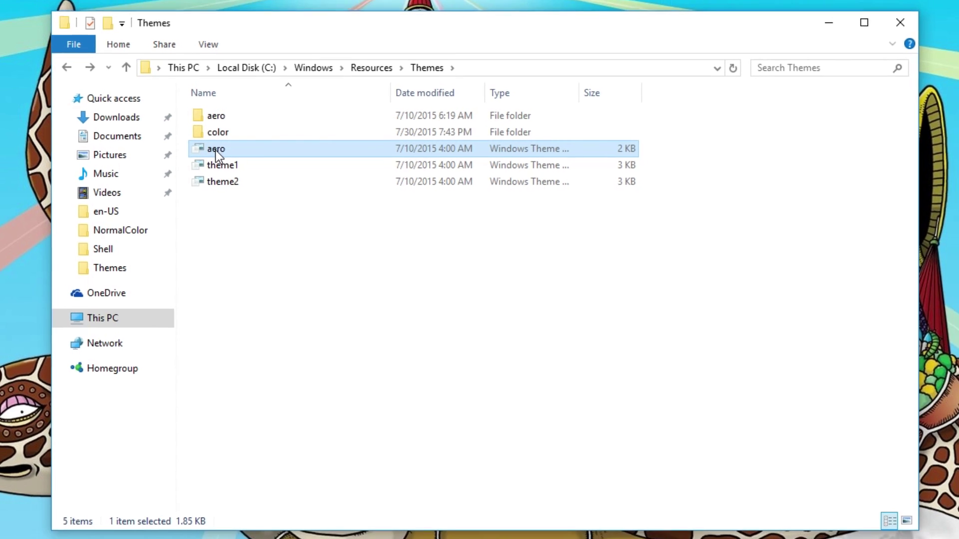
right_click(212, 148)
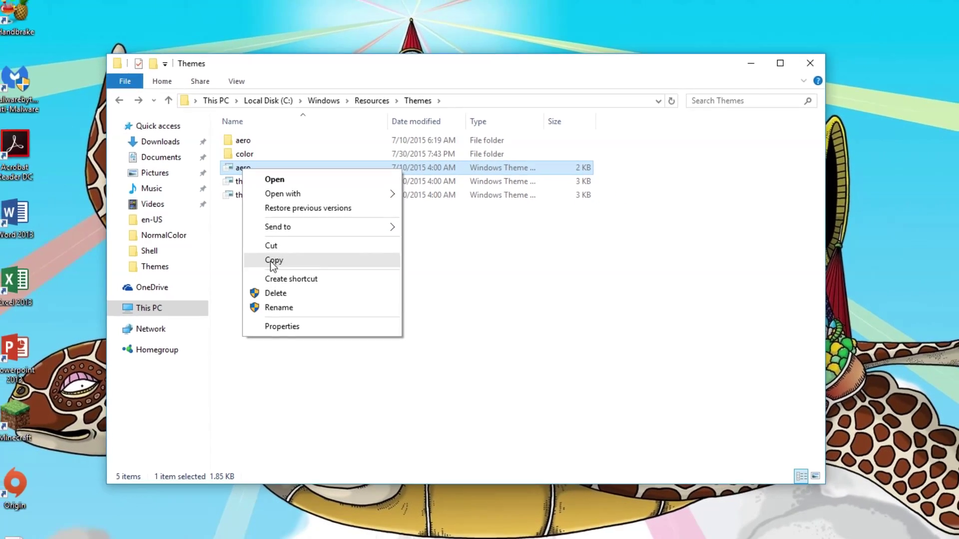
click(273, 260)
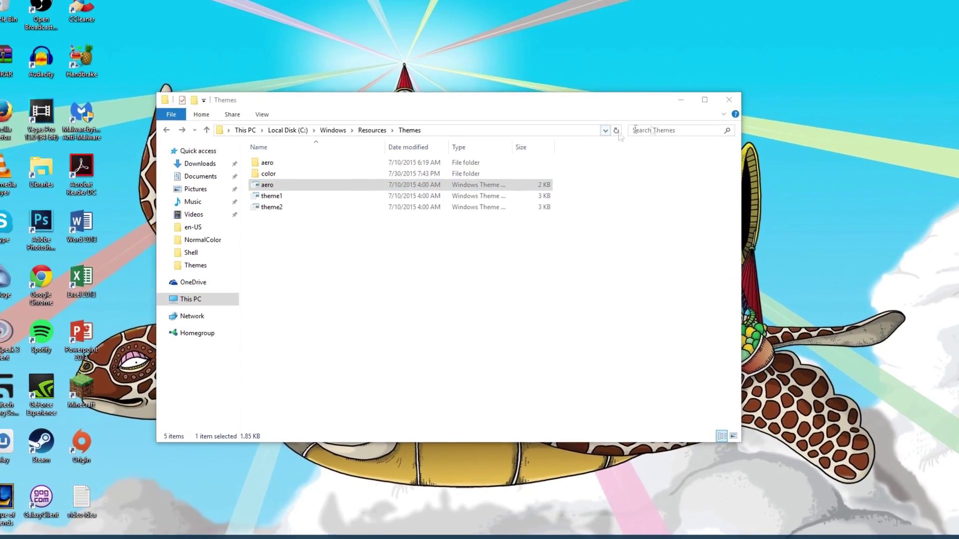
click(729, 99)
right_click(114, 357)
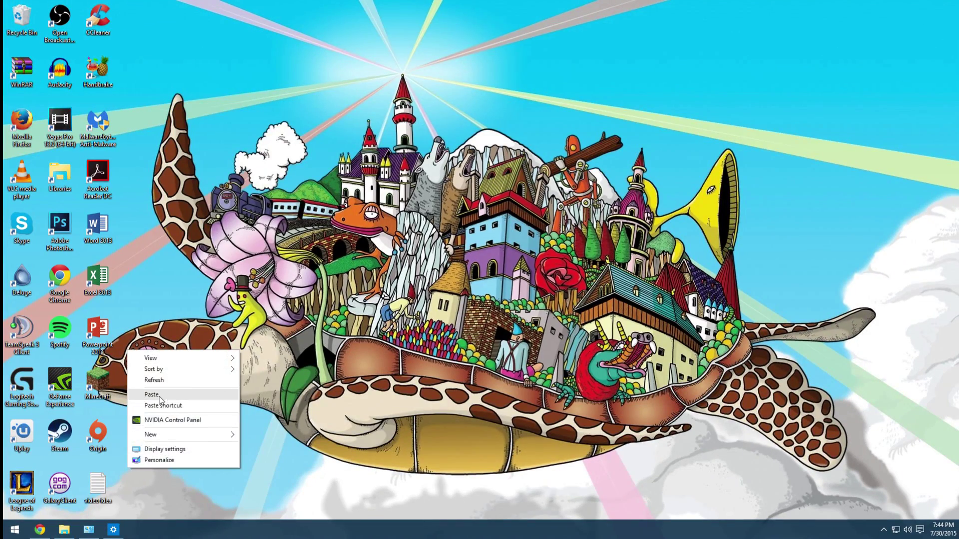
click(151, 395)
right_click(134, 439)
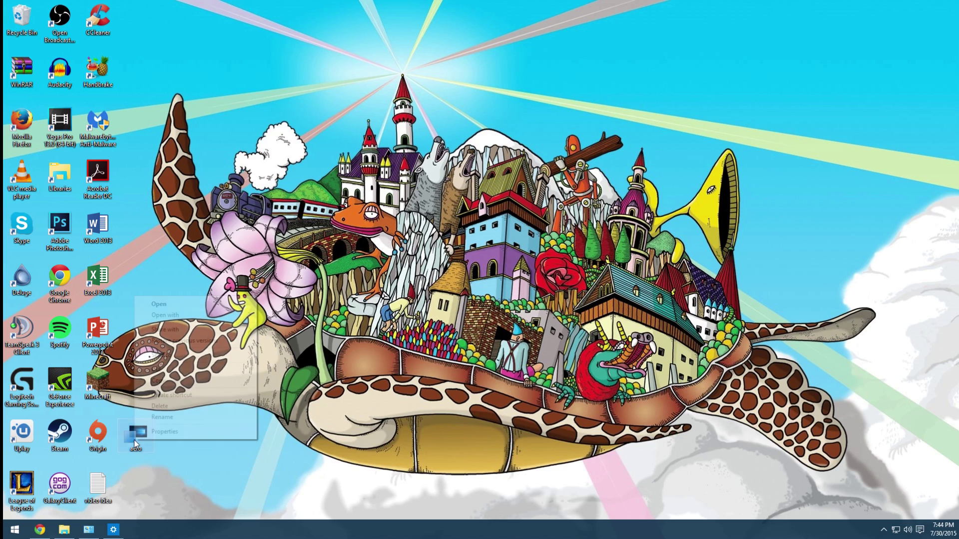
click(166, 418)
text(color)
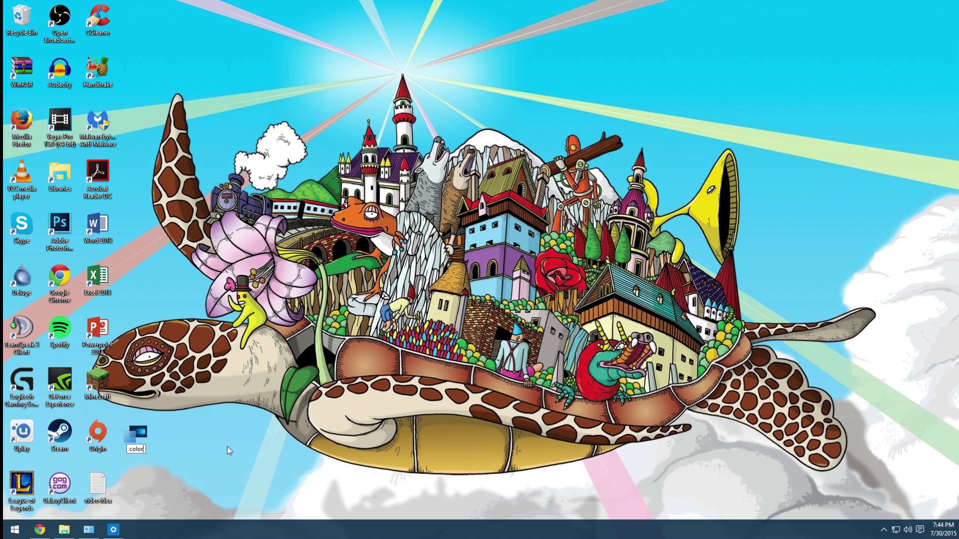
key(Return)
Open the desktop color theme file in Notepad using Open with.
click(64, 530)
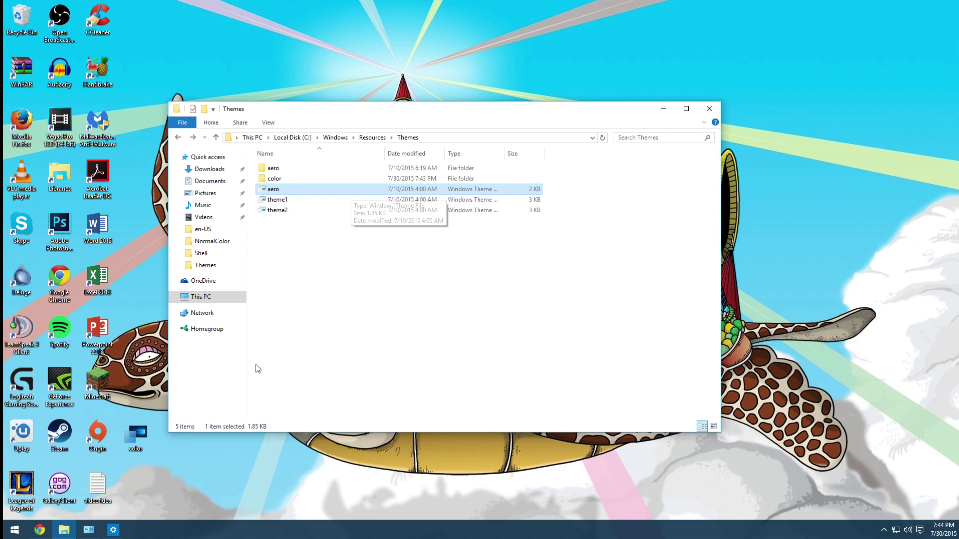
right_click(137, 442)
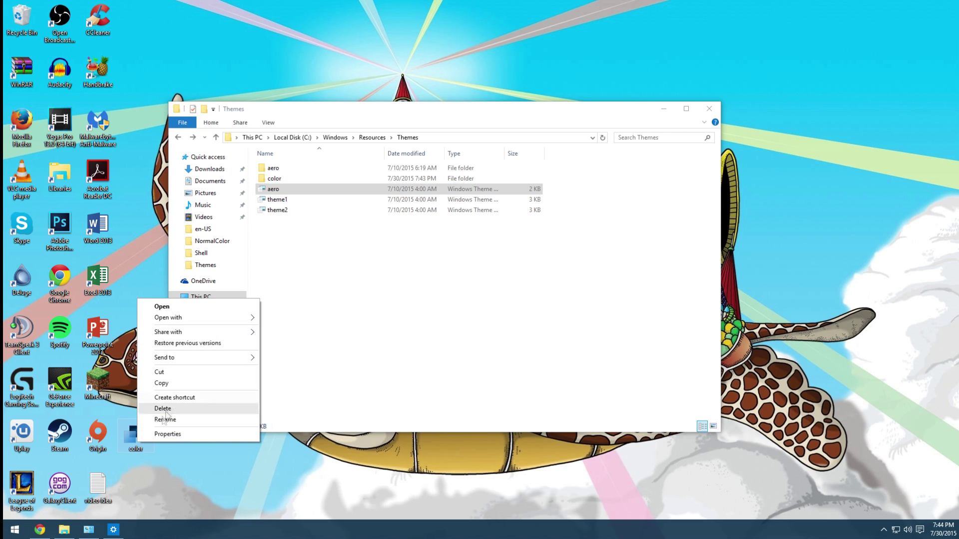
right_click(127, 443)
click(143, 449)
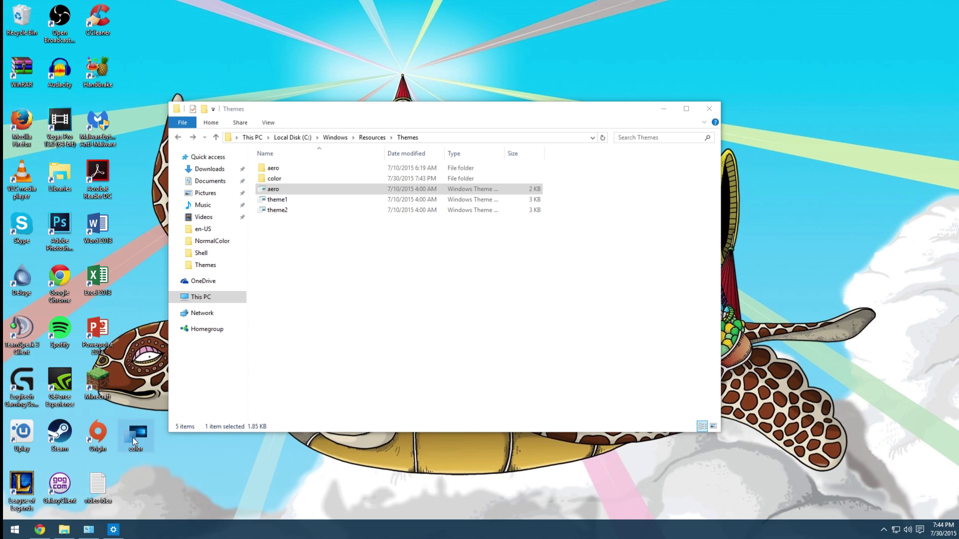
right_click(133, 438)
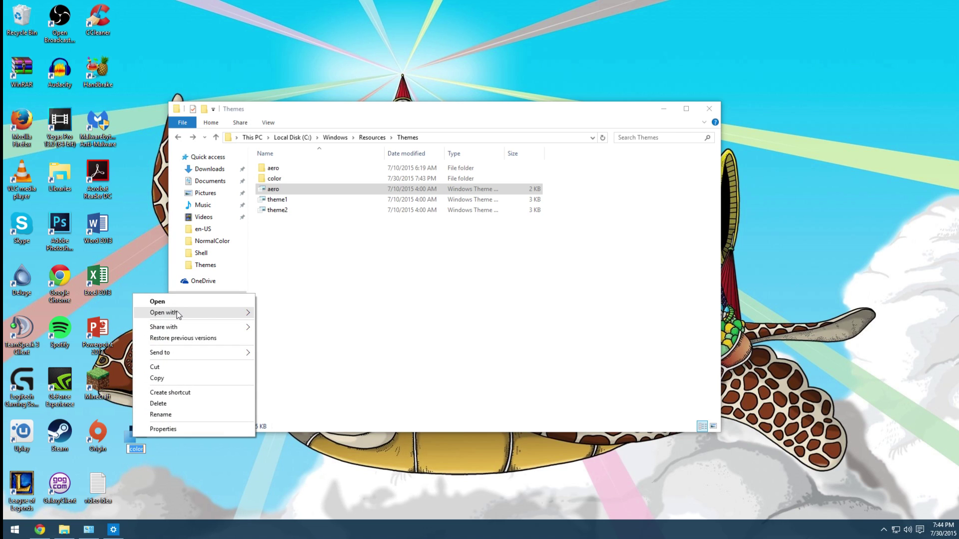
mouse_move(177, 314)
click(281, 315)
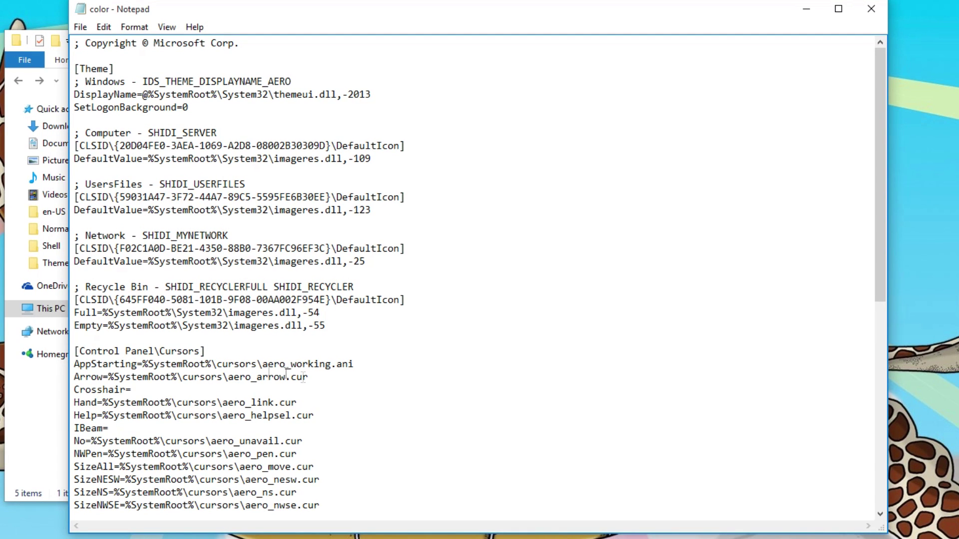
Search the theme file for 'visualstyles' to reach the VisualStyles section.
key(ctrl+f)
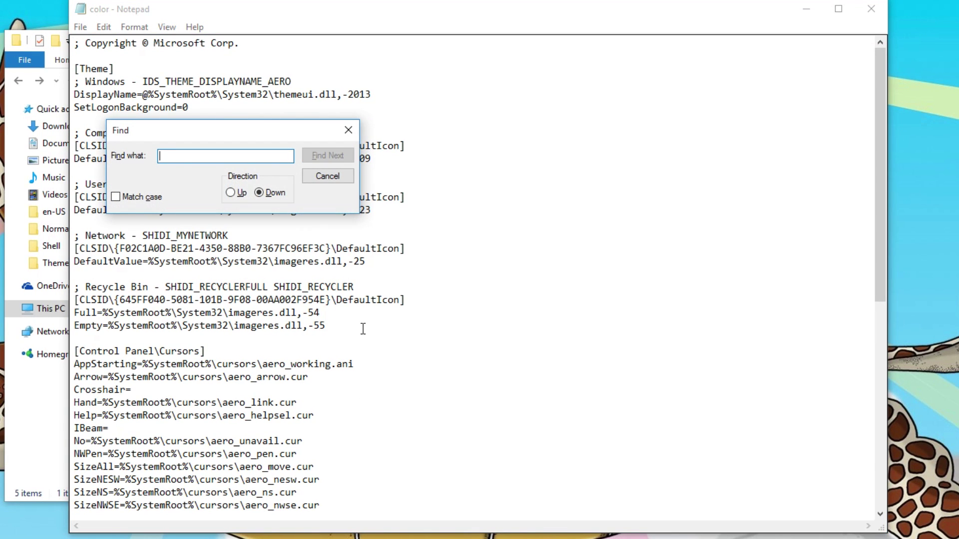
text(visual)
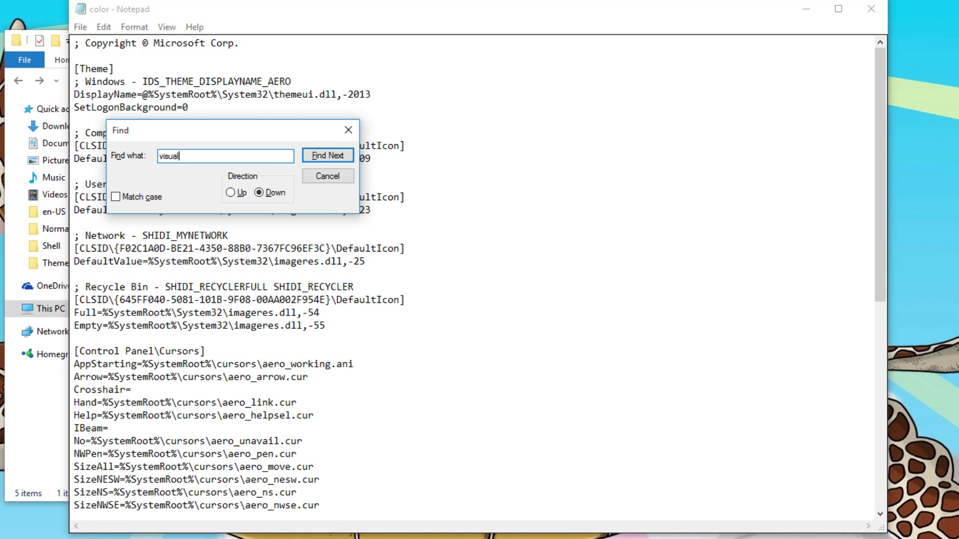
text(styles)
key(Return)
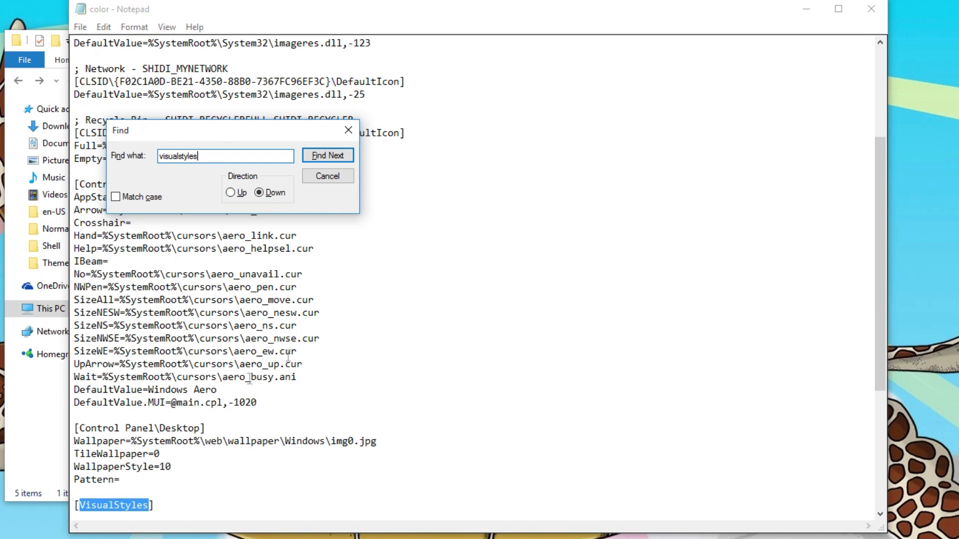
click(328, 176)
scroll(250, 318, down, 1)
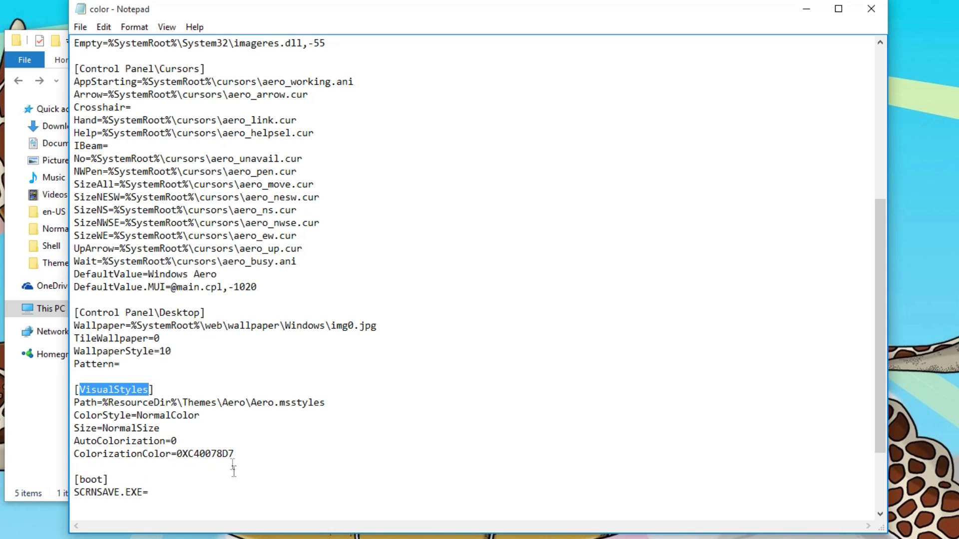
click(177, 441)
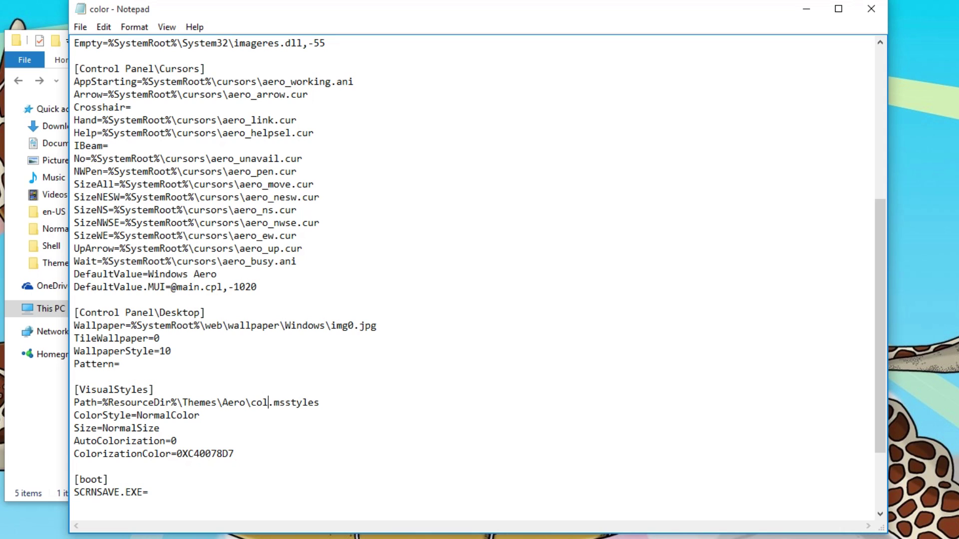
Change the Path folder from Aero to color, giving Themes\color\color.msstyles, and save.
click(246, 404)
key(BackSpace)
key(BackSpace)
key(BackSpace)
key(BackSpace)
text(color)
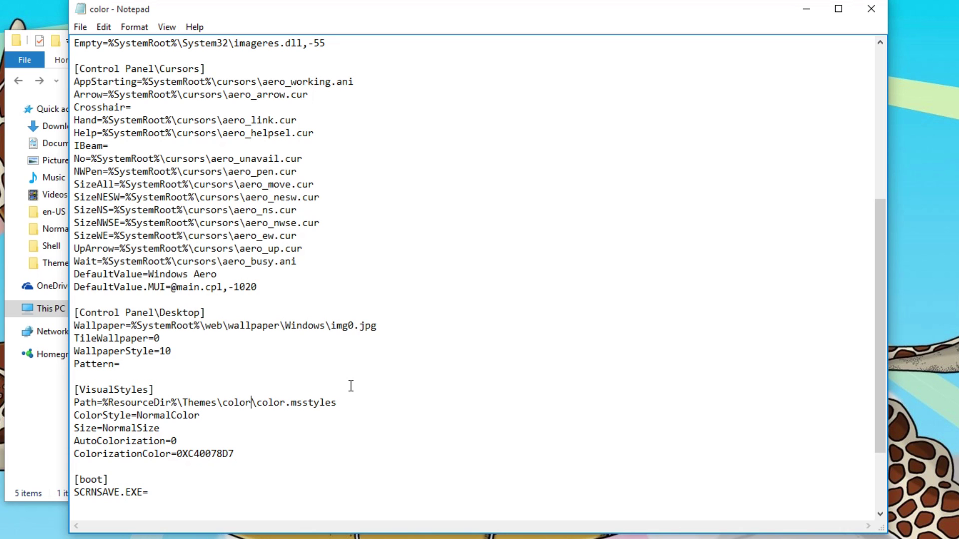
click(80, 27)
click(95, 75)
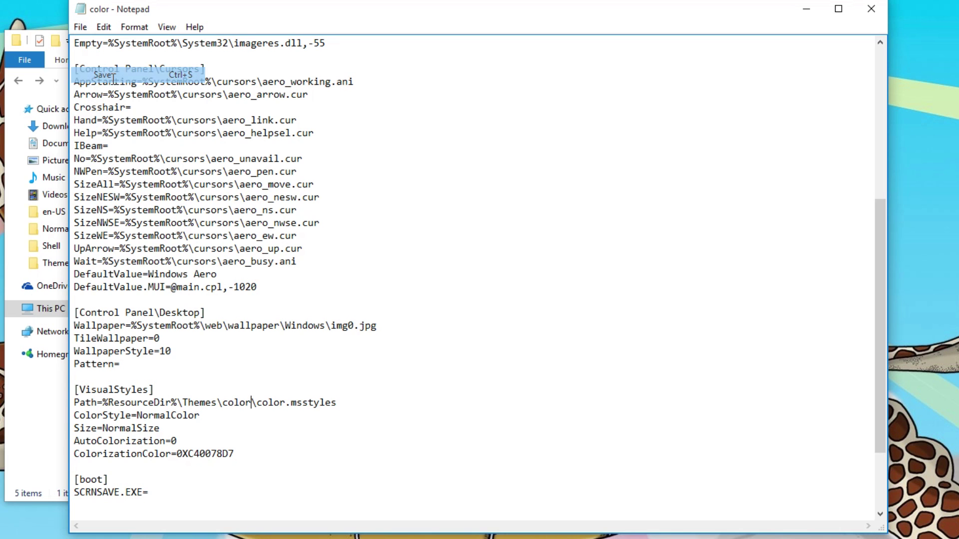
Close Notepad and move the desktop color file into Themes with administrator permission.
click(875, 12)
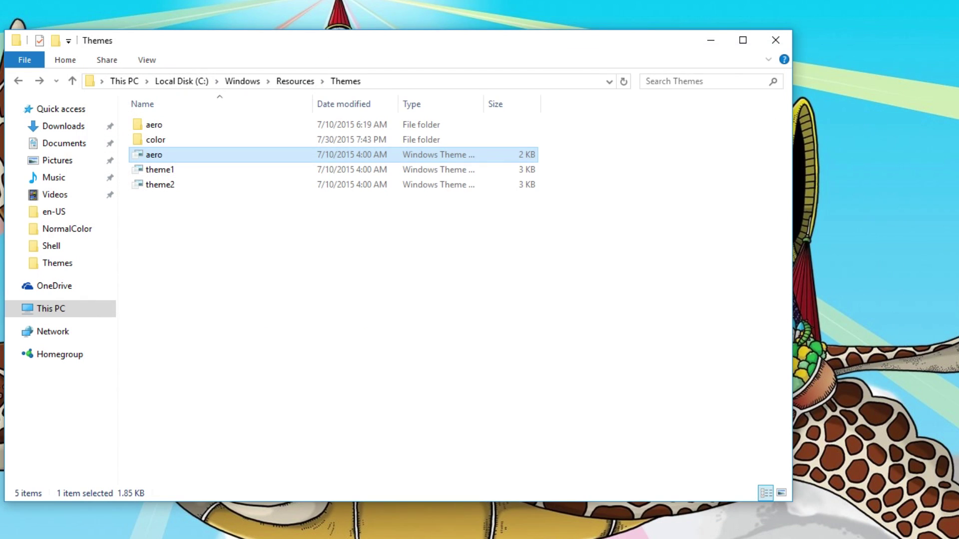
click(0, 517)
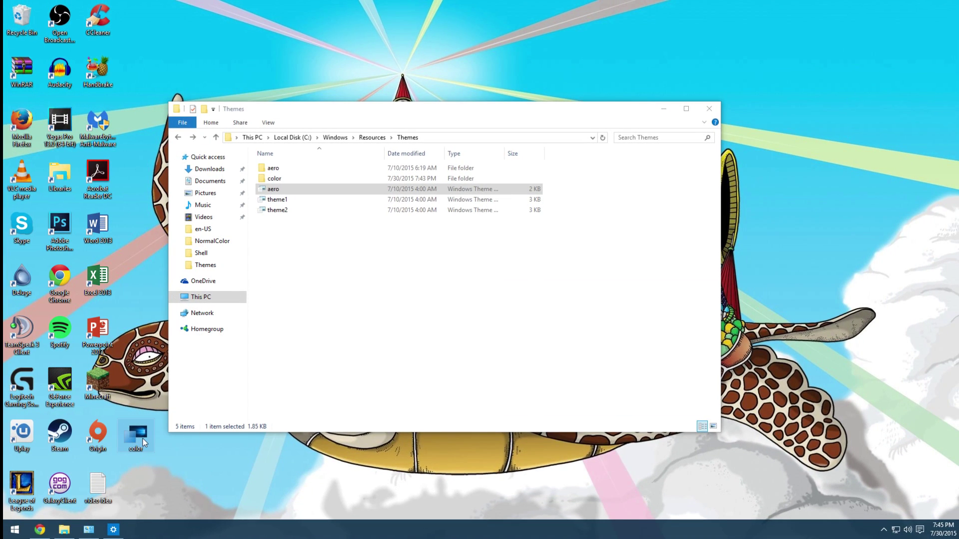
right_click(142, 439)
click(177, 368)
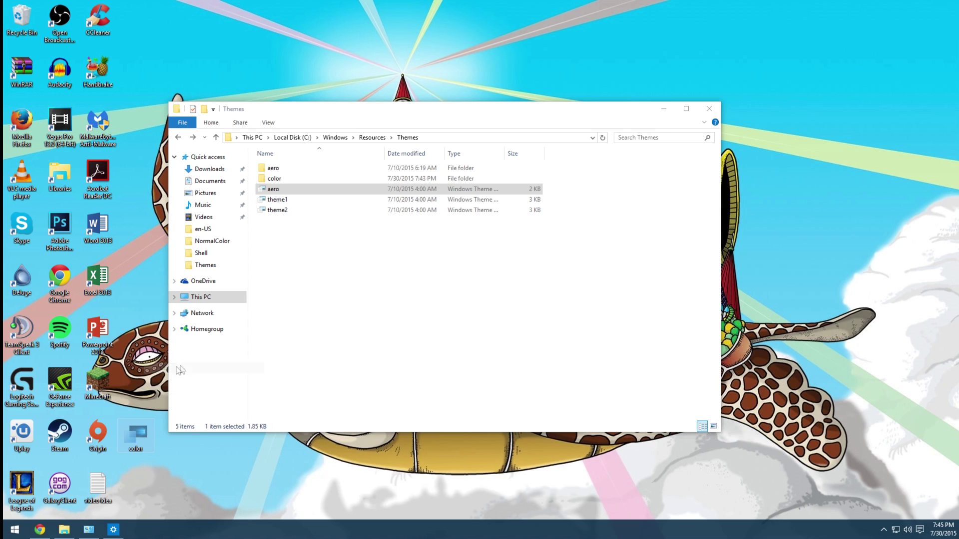
right_click(341, 266)
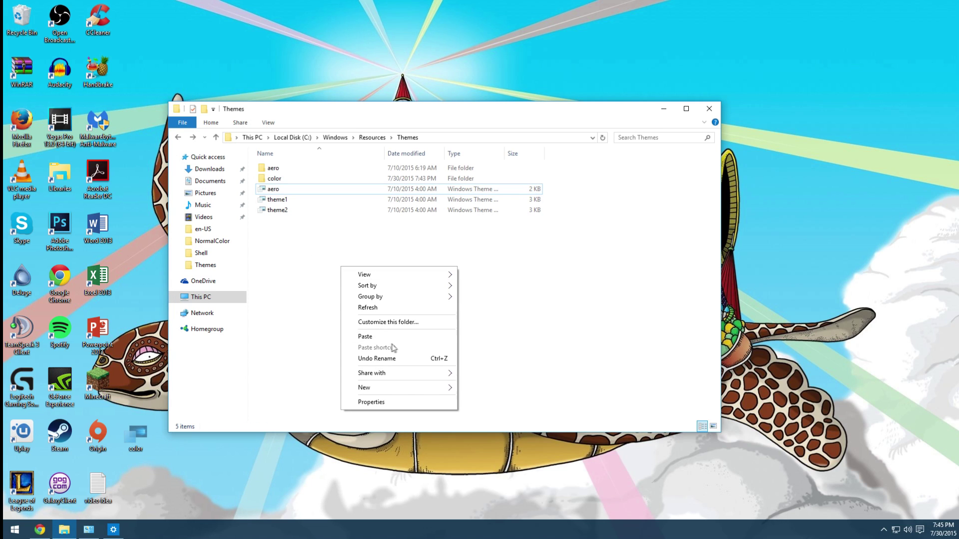
click(300, 291)
right_click(332, 261)
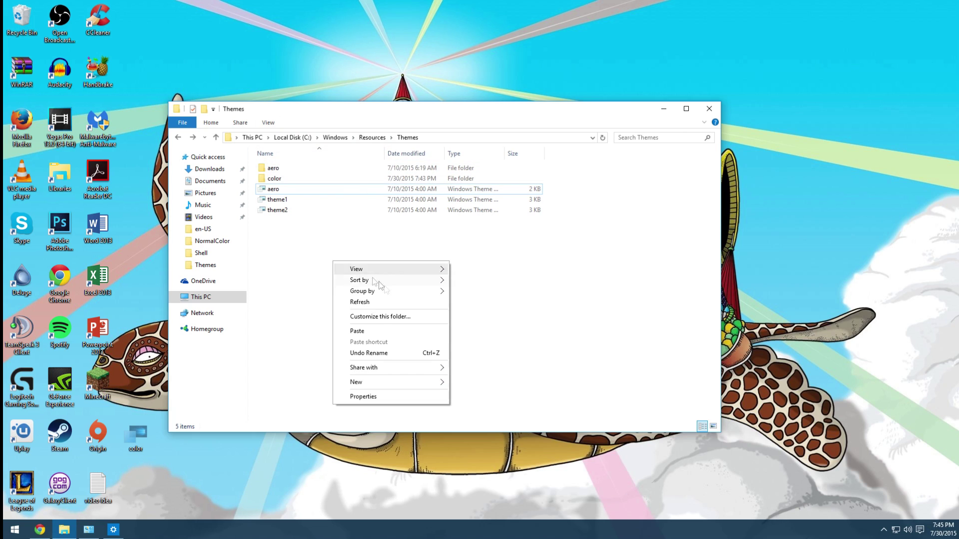
click(356, 331)
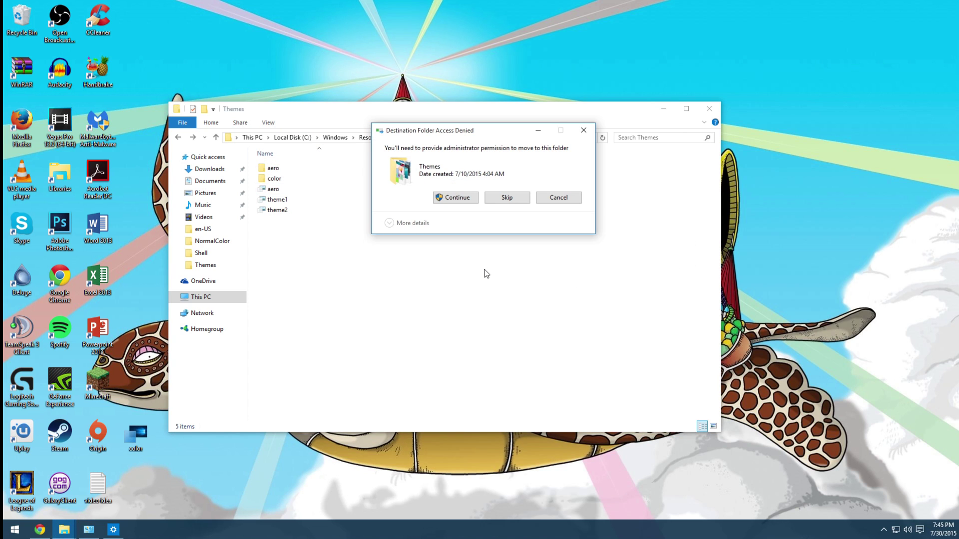
click(457, 198)
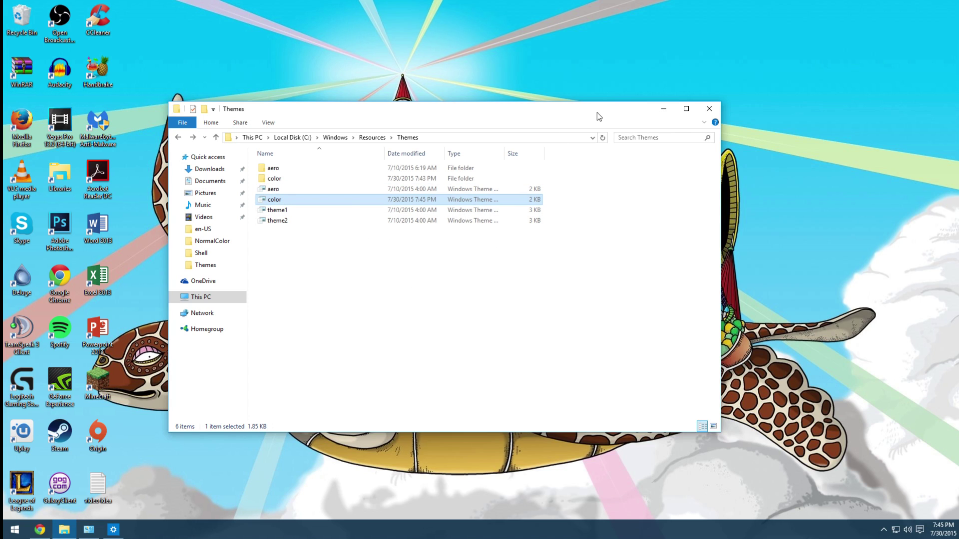
Open Personalize from the desktop menu and move the Settings window aside.
right_click(474, 475)
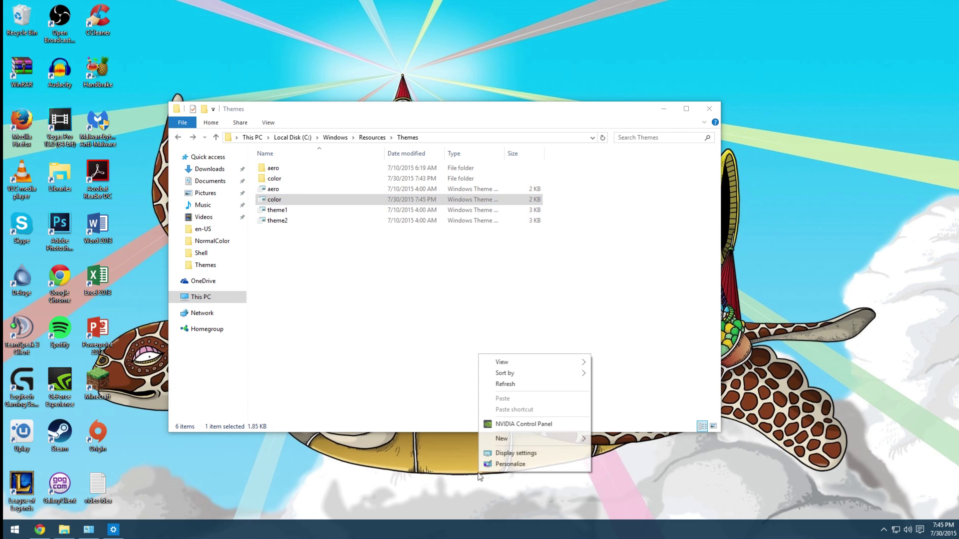
click(504, 465)
drag(506, 111, 693, 126)
Apply the color theme from the Themes folder so title bars turn blue.
double_click(278, 200)
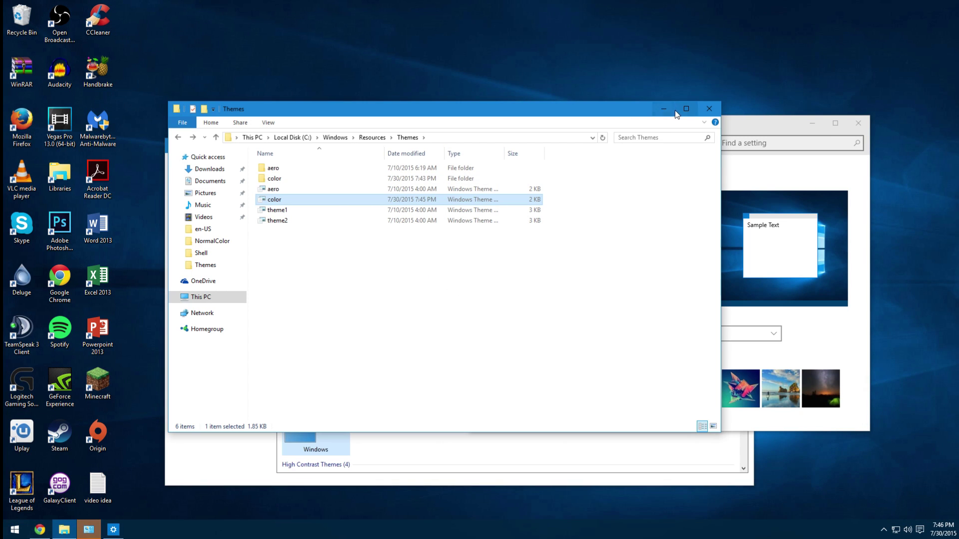
click(776, 132)
drag(777, 132, 539, 141)
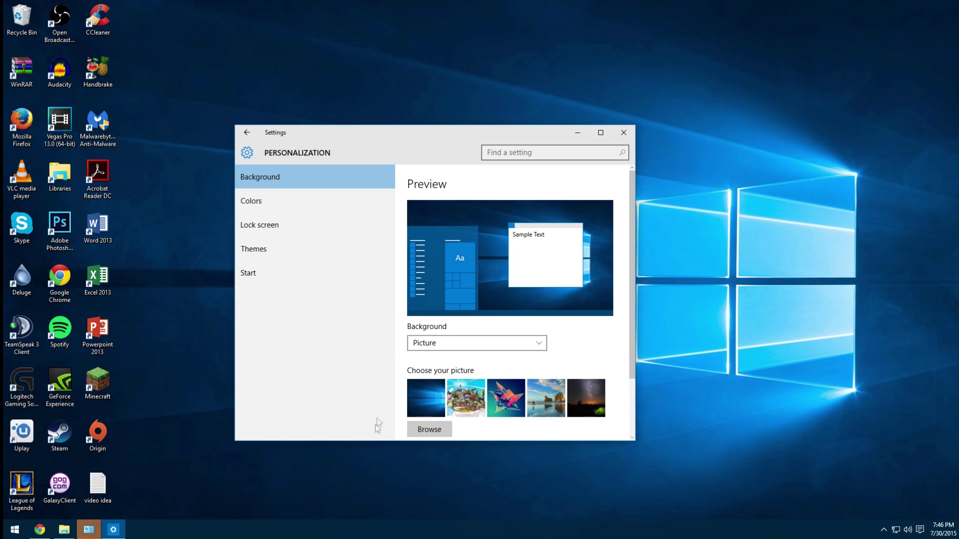
Minimize the Chrome and Themes folder windows to clear the desktop.
click(39, 529)
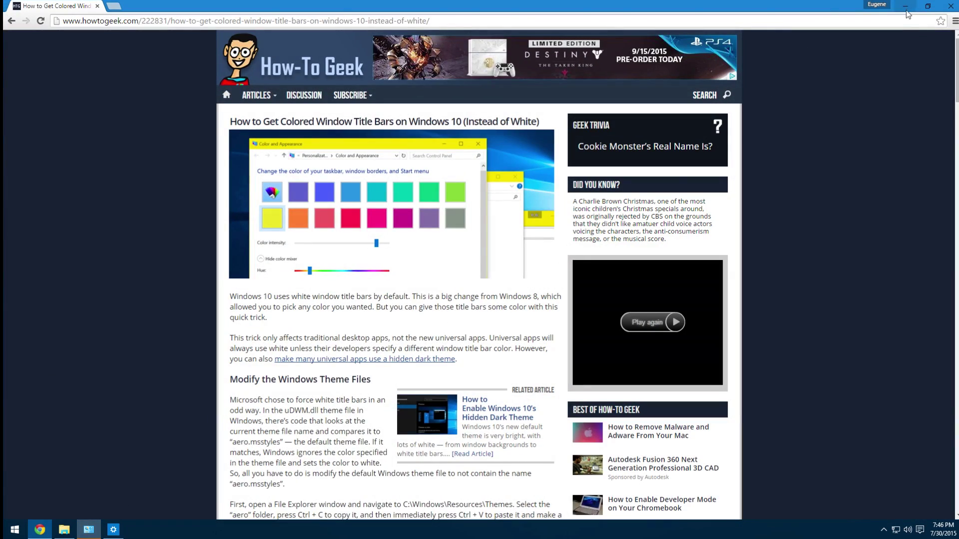
click(928, 6)
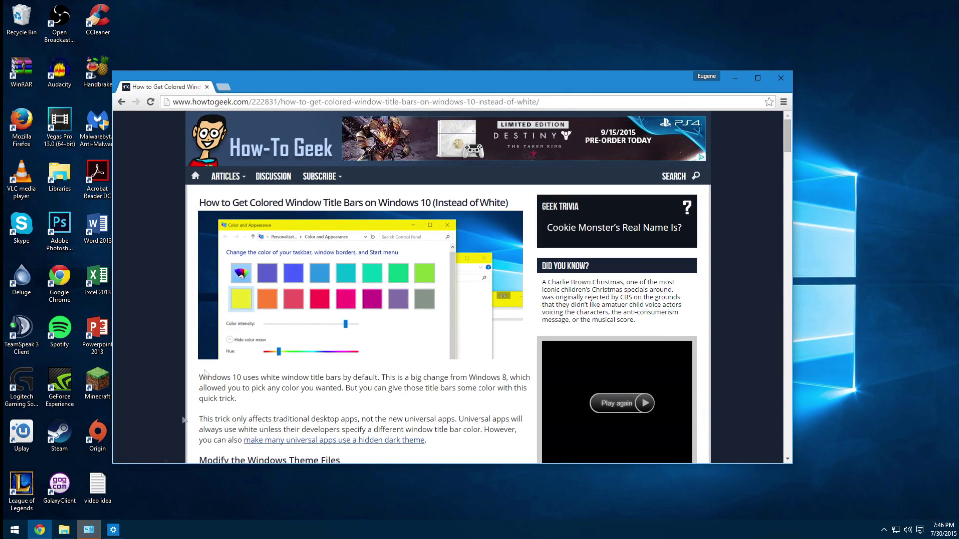
click(64, 530)
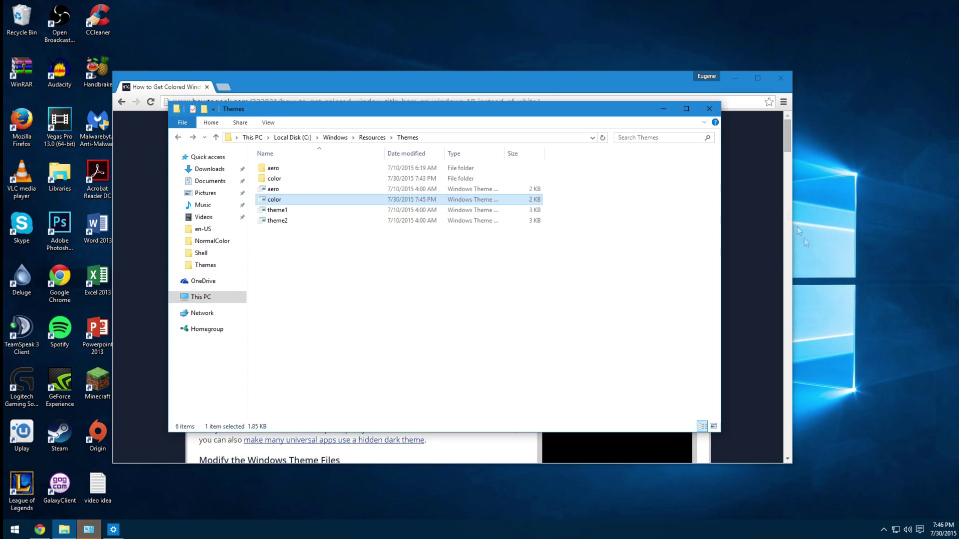
click(663, 108)
click(754, 78)
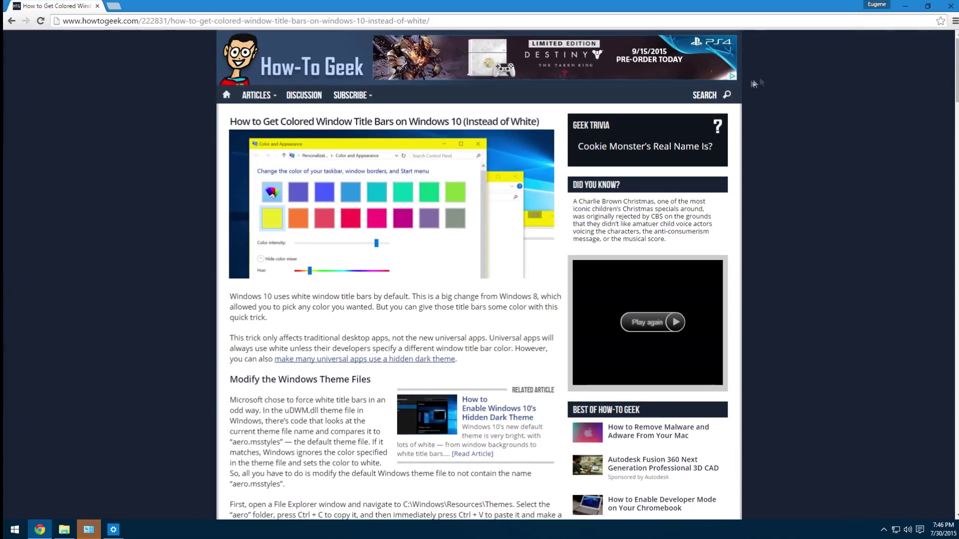
click(906, 6)
Pick the flying turtle-city picture as the desktop Background in Personalization.
click(578, 133)
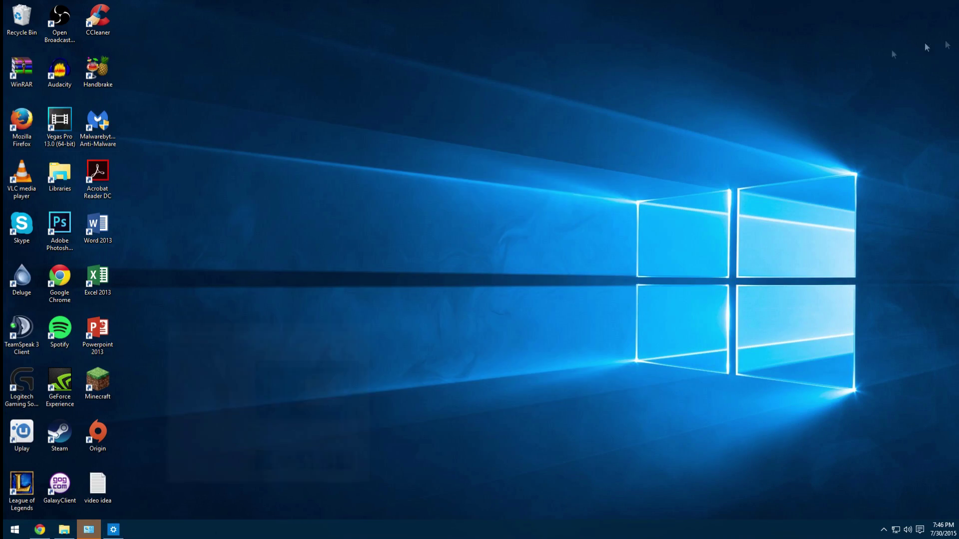
click(90, 530)
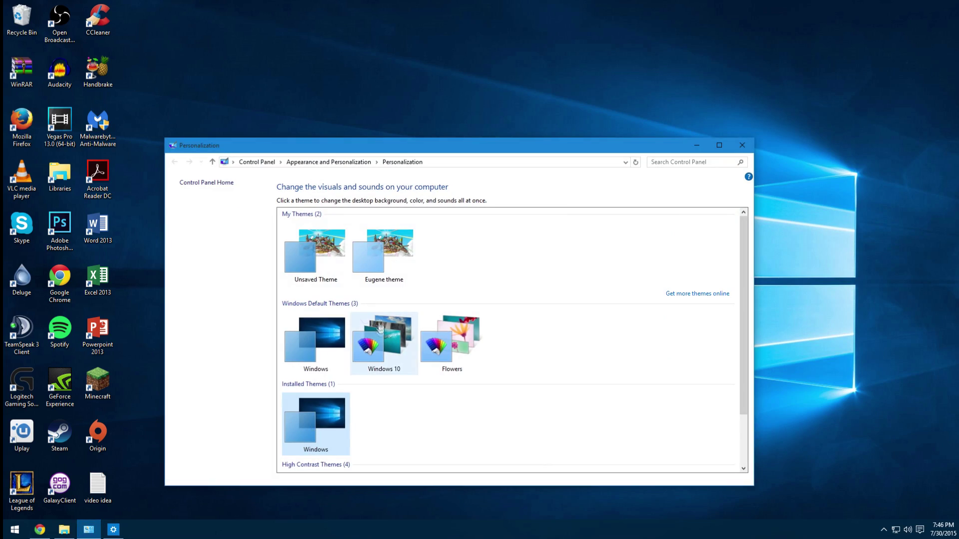
click(114, 529)
click(498, 416)
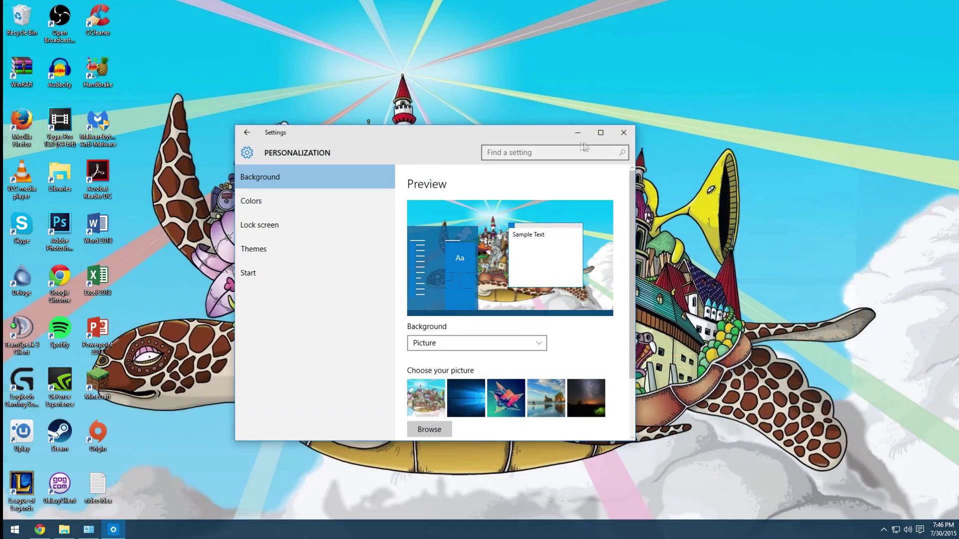
Restore the Control Panel Personalization window, move it up, then bring Settings forward.
click(114, 530)
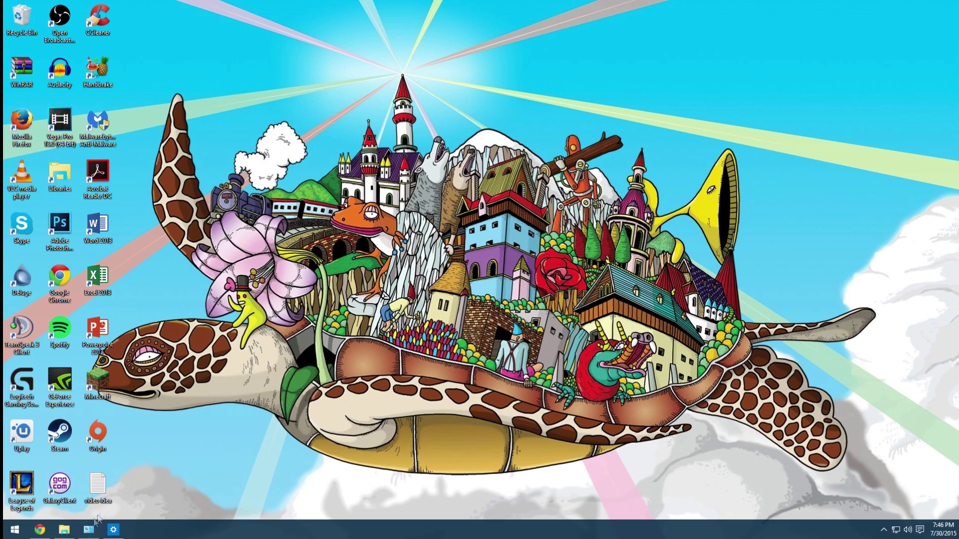
click(84, 531)
drag(334, 143, 336, 116)
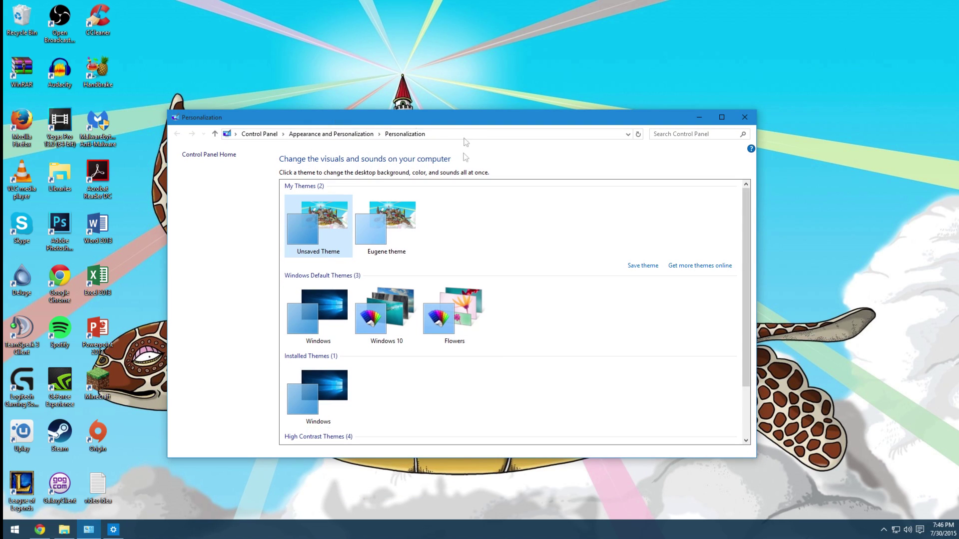
click(113, 529)
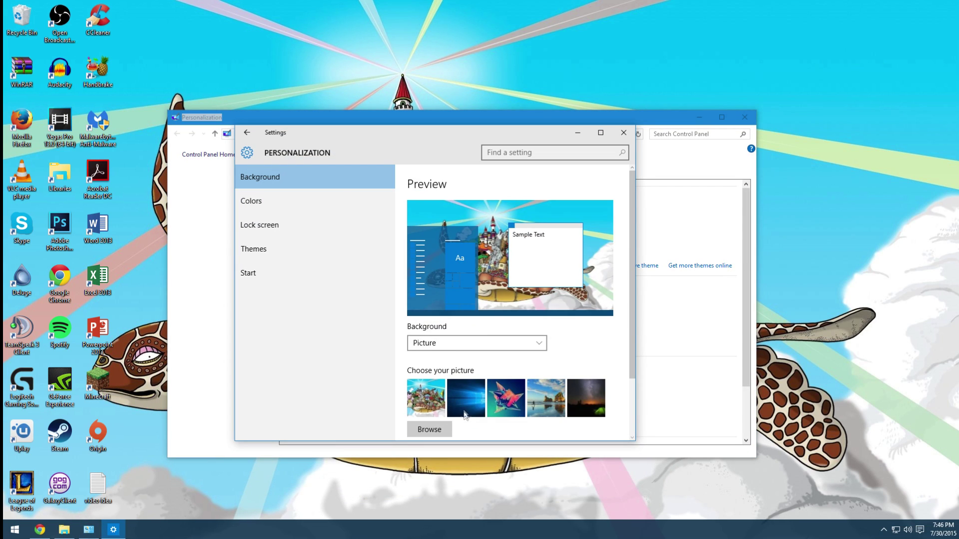
Change the Windows accent color to red-orange in Personalization > Colors.
scroll(521, 354, down, 2)
click(359, 201)
scroll(462, 380, down, 3)
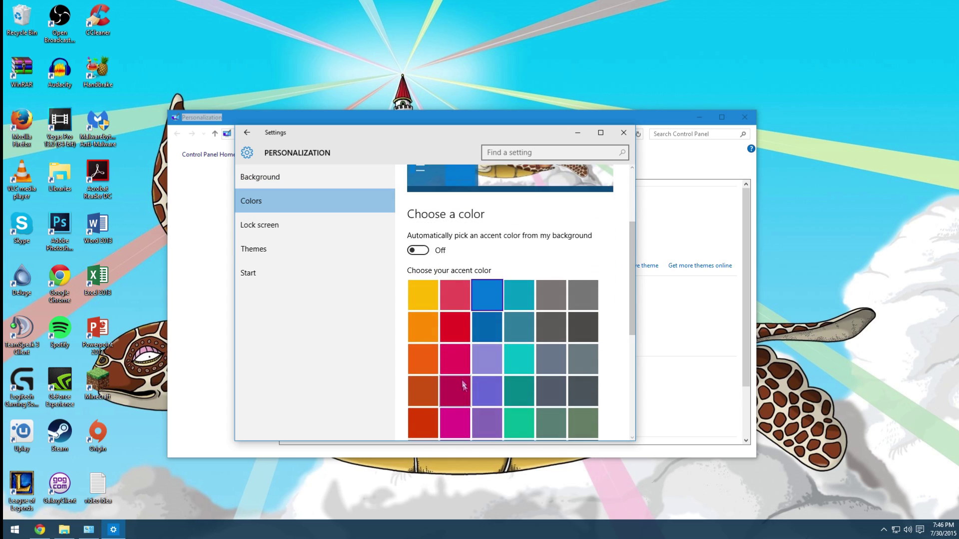
scroll(463, 283, up, 2)
scroll(475, 309, down, 3)
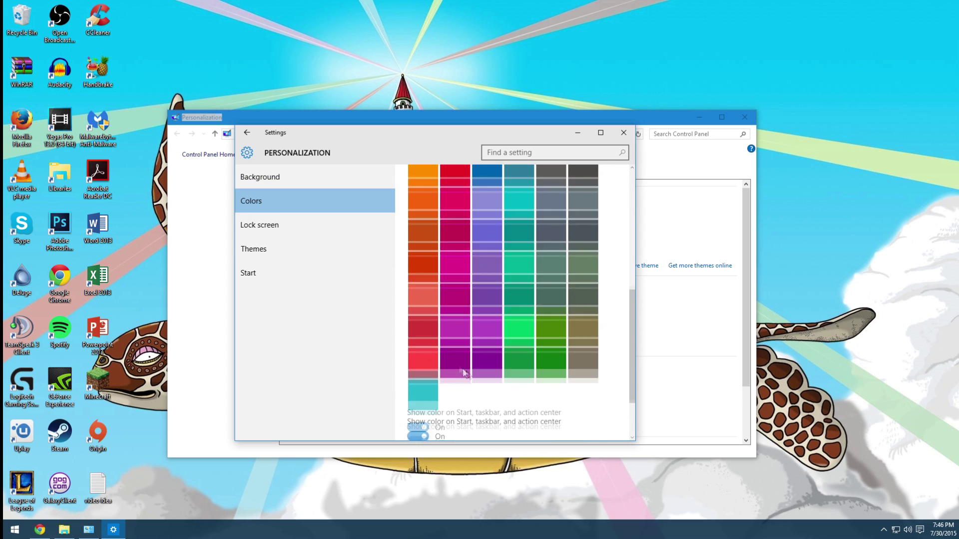
scroll(428, 340, up, 2)
click(428, 340)
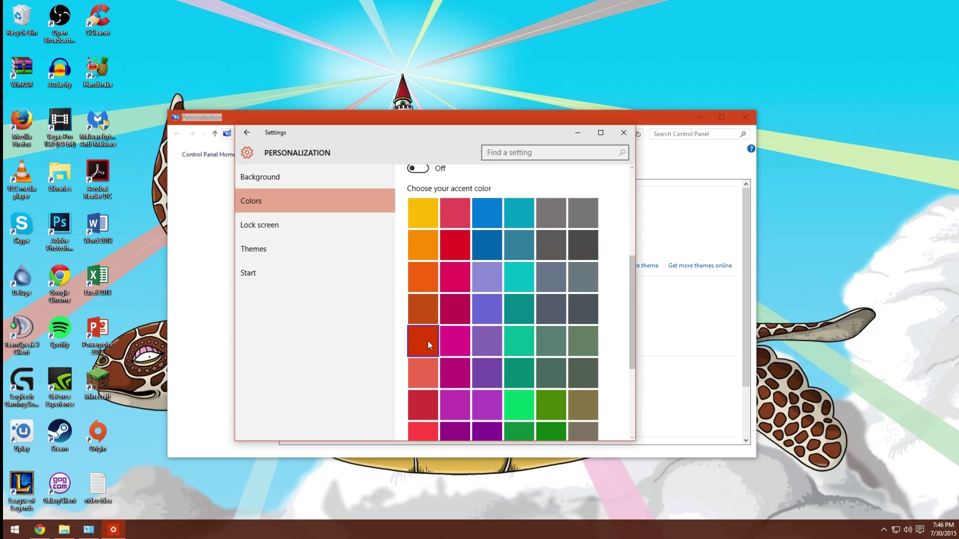
Minimize Settings, Personalization and Chrome to check the red-orange title bars on the desktop.
click(580, 134)
click(699, 117)
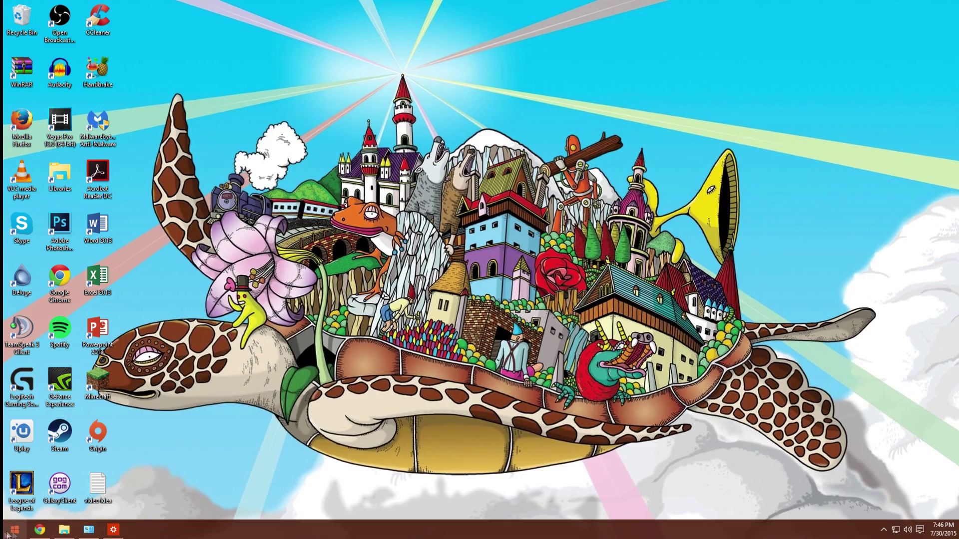
click(39, 531)
click(39, 530)
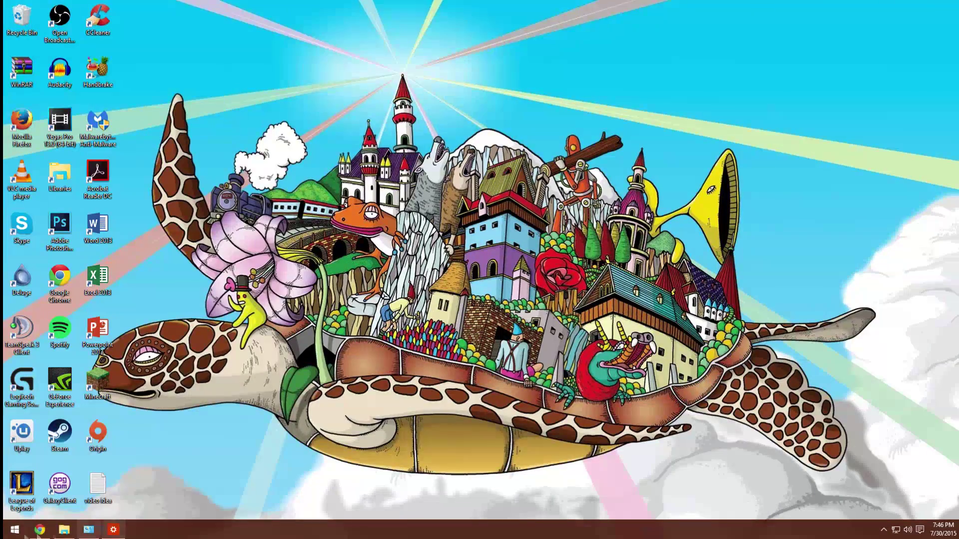
click(12, 532)
click(11, 534)
click(12, 533)
click(12, 532)
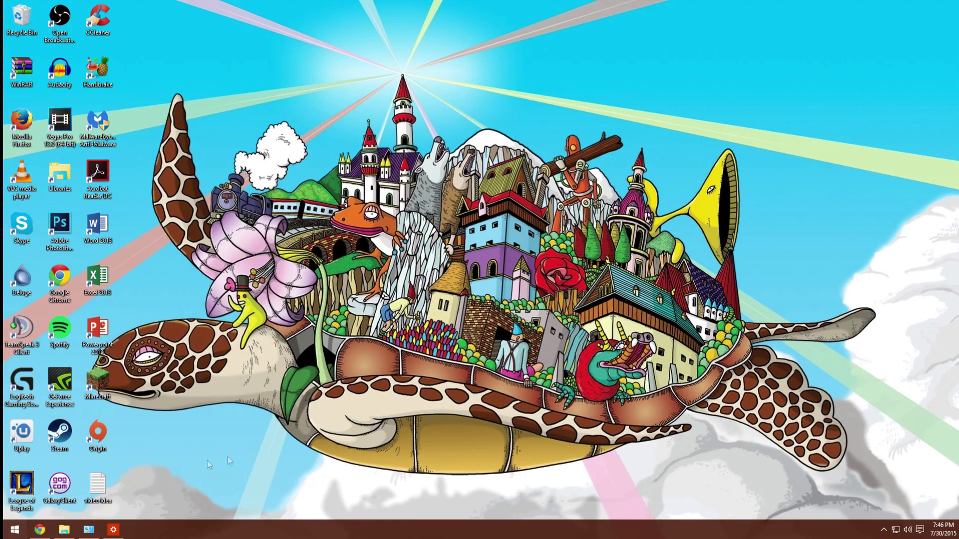
Switch the accent color back to blue and bring the Themes folder forward.
click(113, 530)
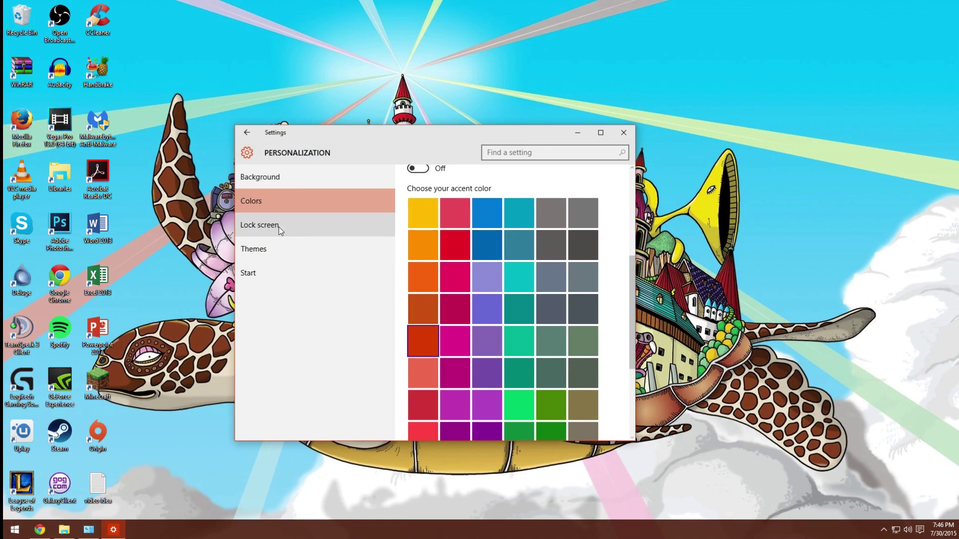
click(488, 227)
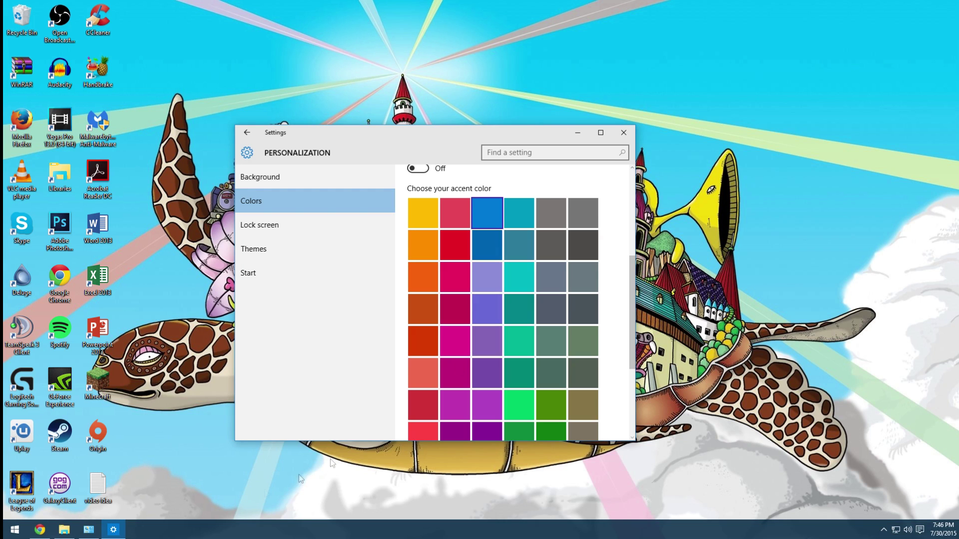
click(62, 534)
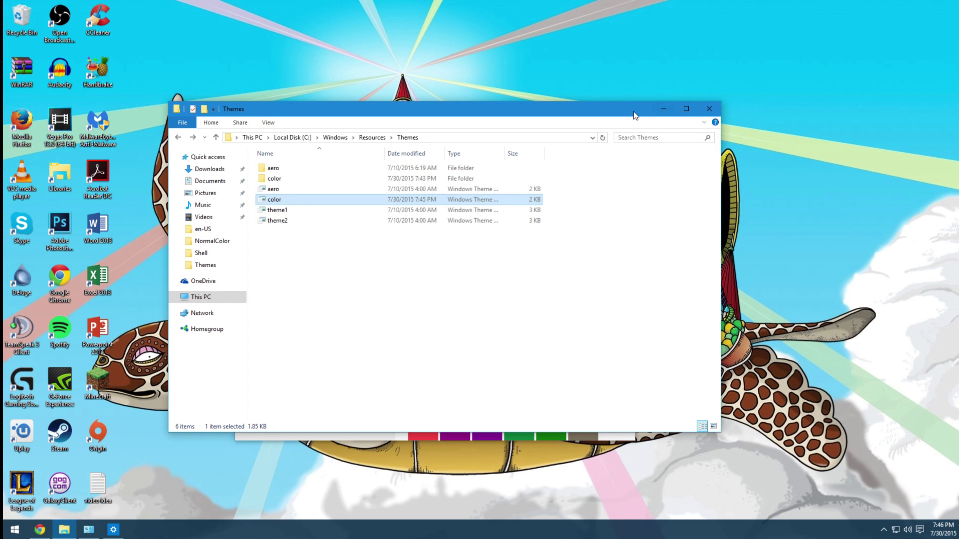
Apply the aero theme from C:\Windows\Resources\Themes, restoring the default Windows 10 wallpaper.
drag(634, 115, 639, 132)
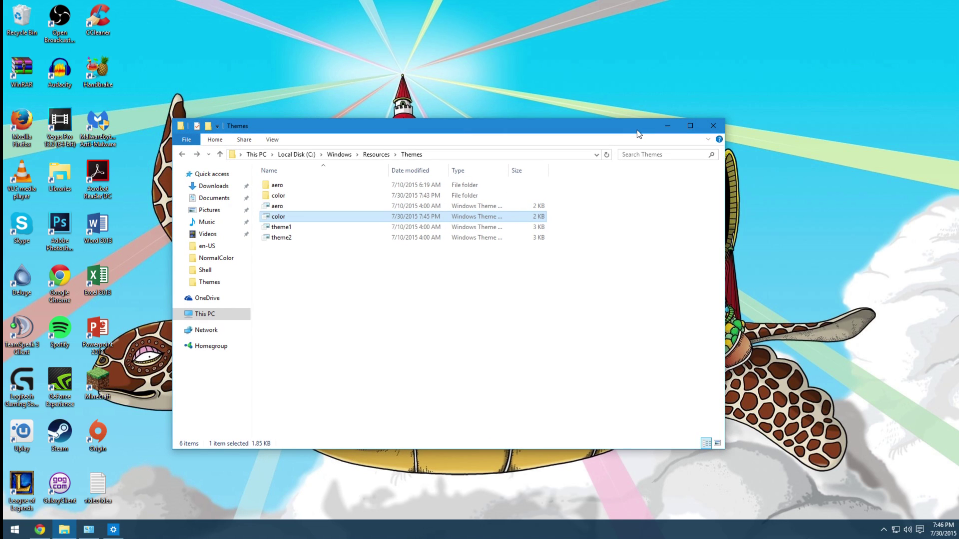
click(277, 196)
ctrl+click(286, 218)
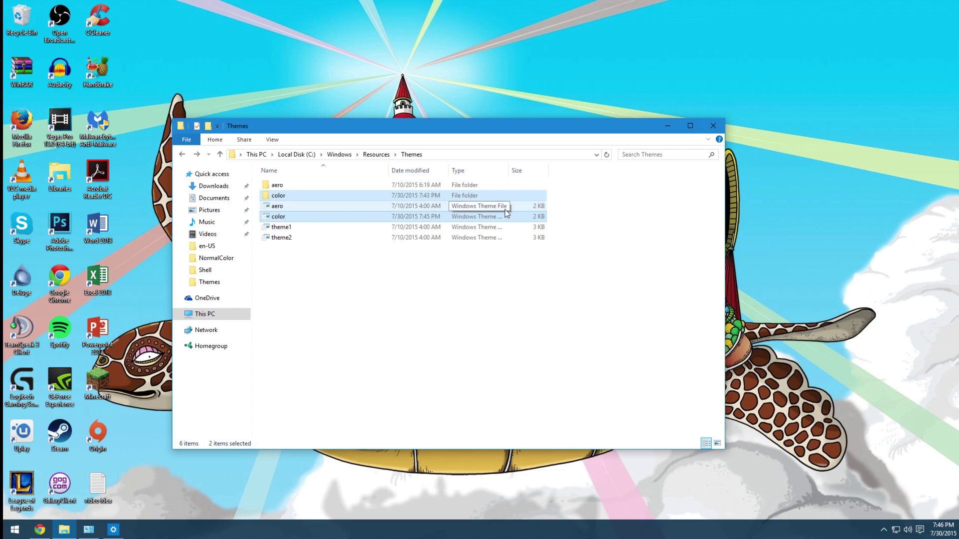
click(604, 254)
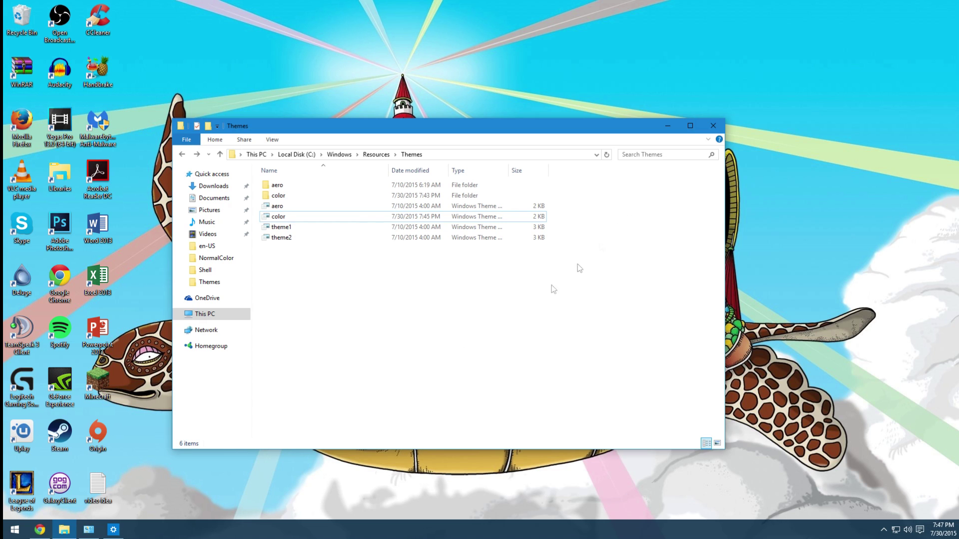
click(668, 126)
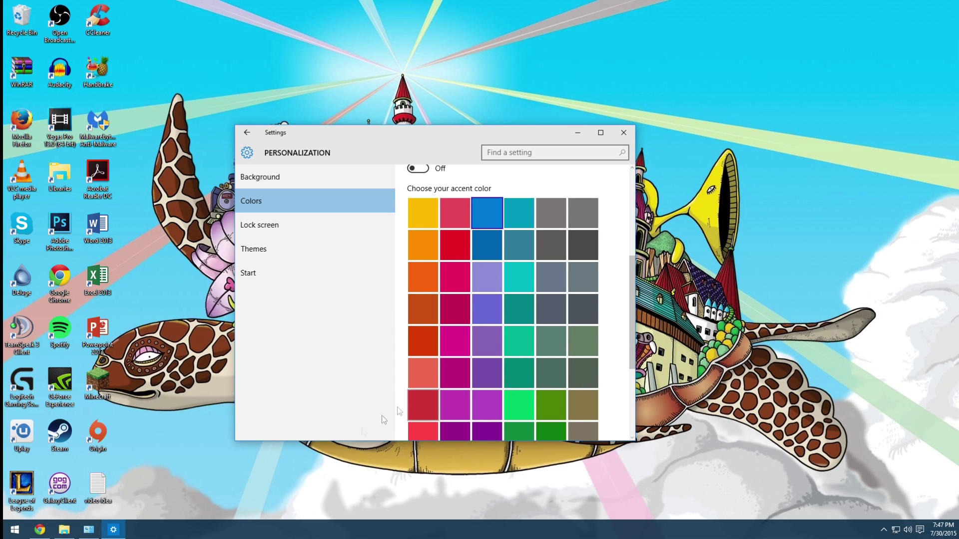
click(75, 530)
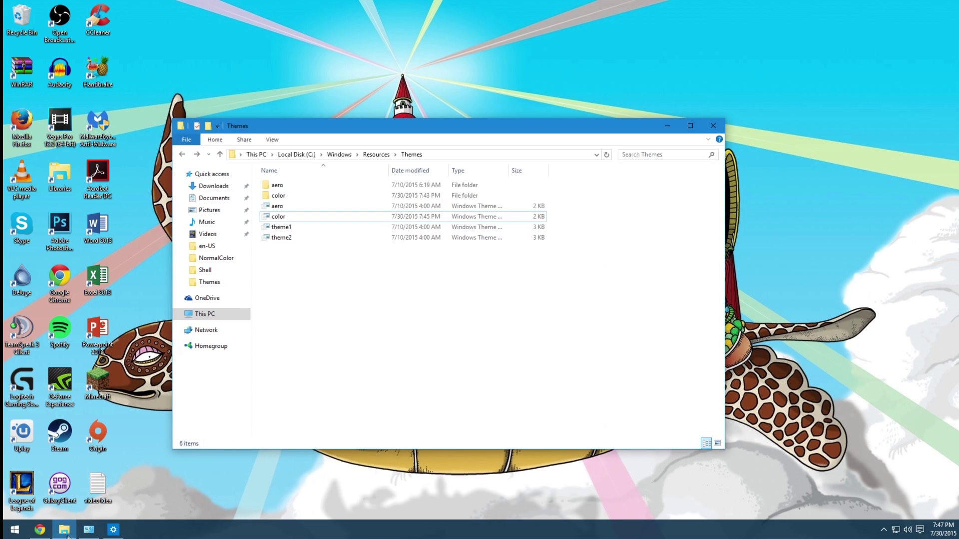
double_click(276, 206)
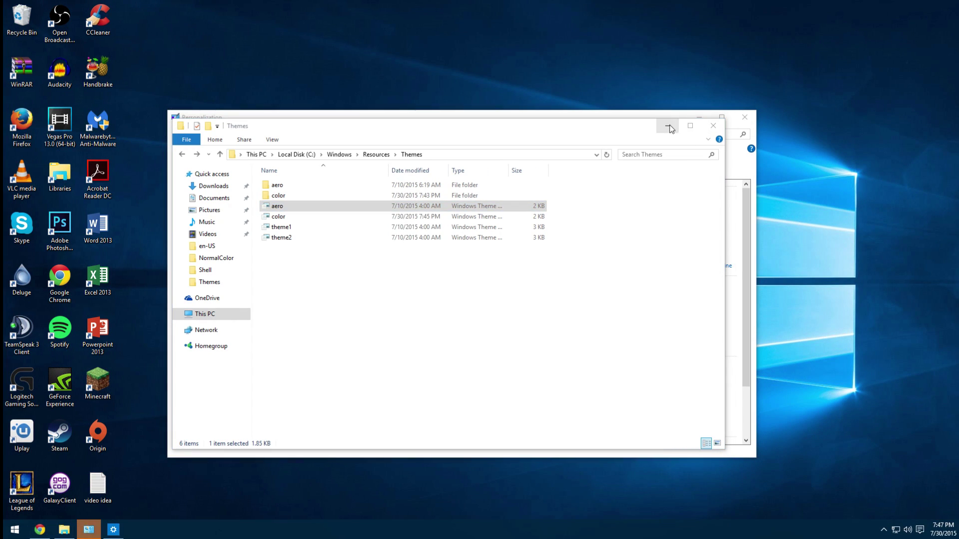
Choose the turtle picture as the desktop background, then minimize Settings.
click(699, 117)
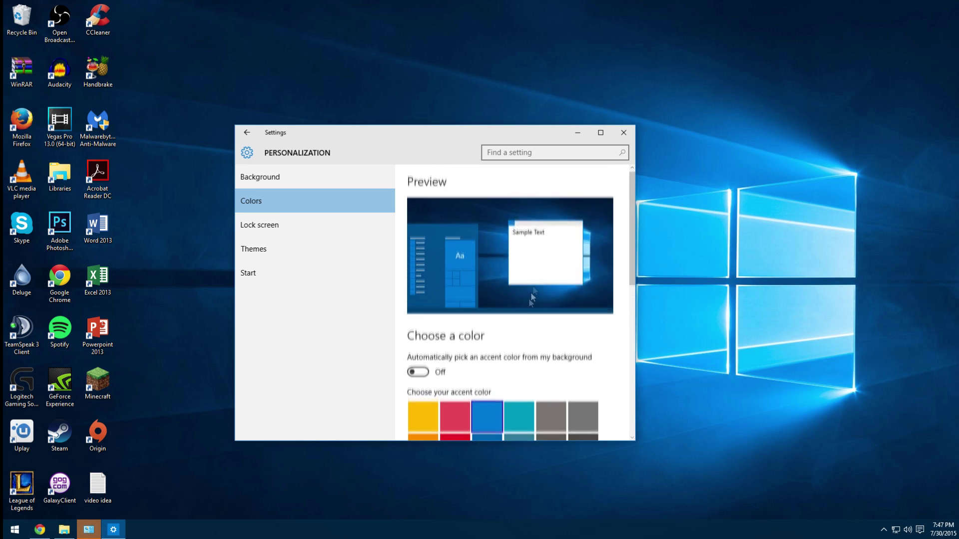
scroll(497, 335, down, 5)
click(257, 249)
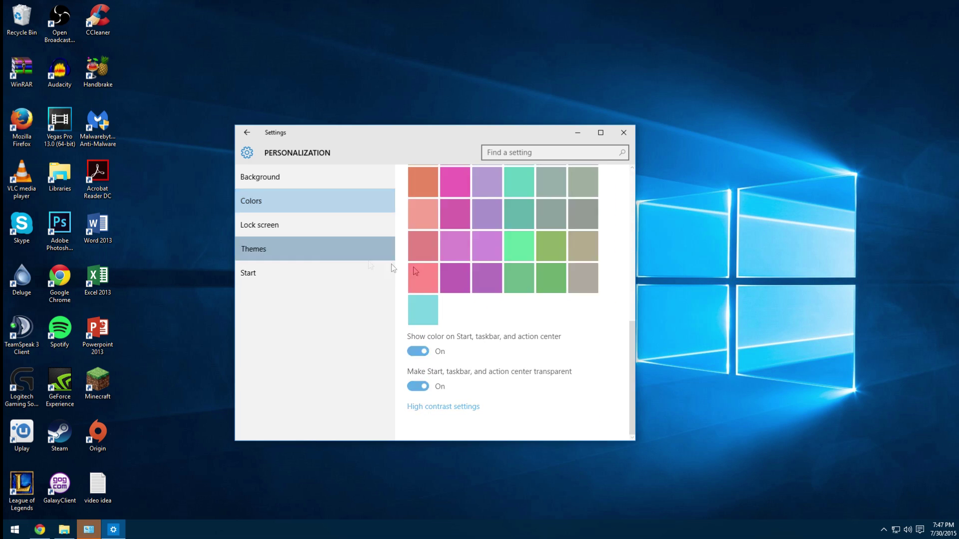
click(251, 201)
click(259, 177)
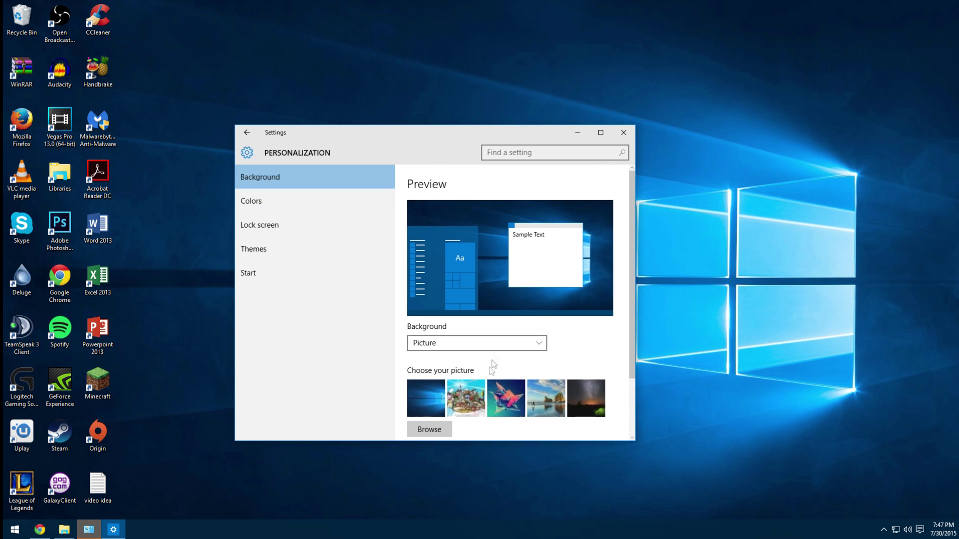
scroll(465, 358, down, 2)
click(465, 359)
click(577, 133)
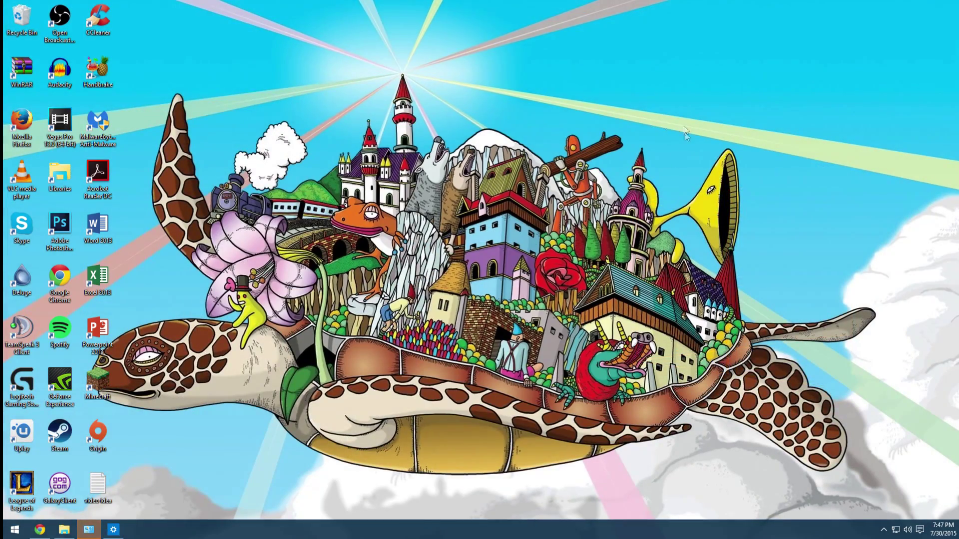
Review the How-To Geek article on colored title bars in Chrome, then minimize Chrome.
click(64, 529)
click(40, 530)
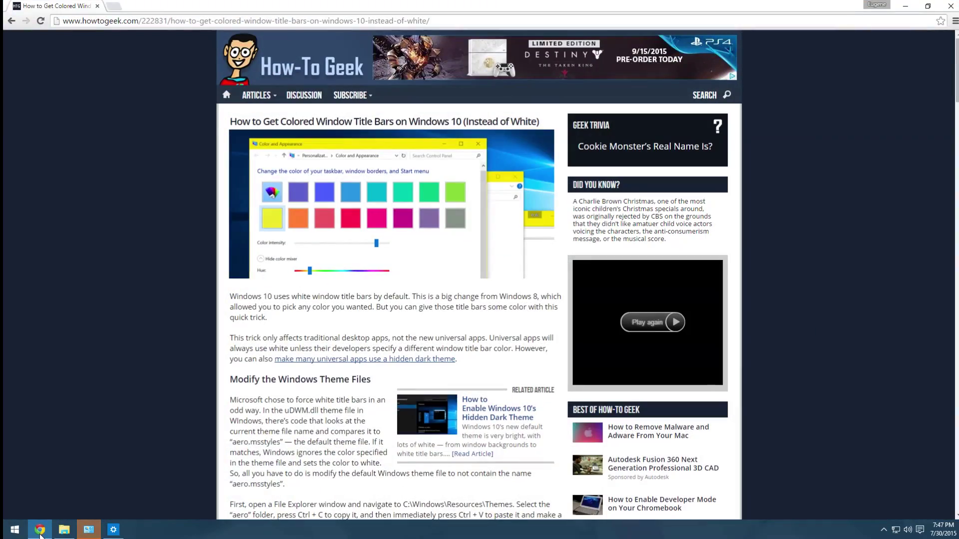
click(40, 531)
click(40, 530)
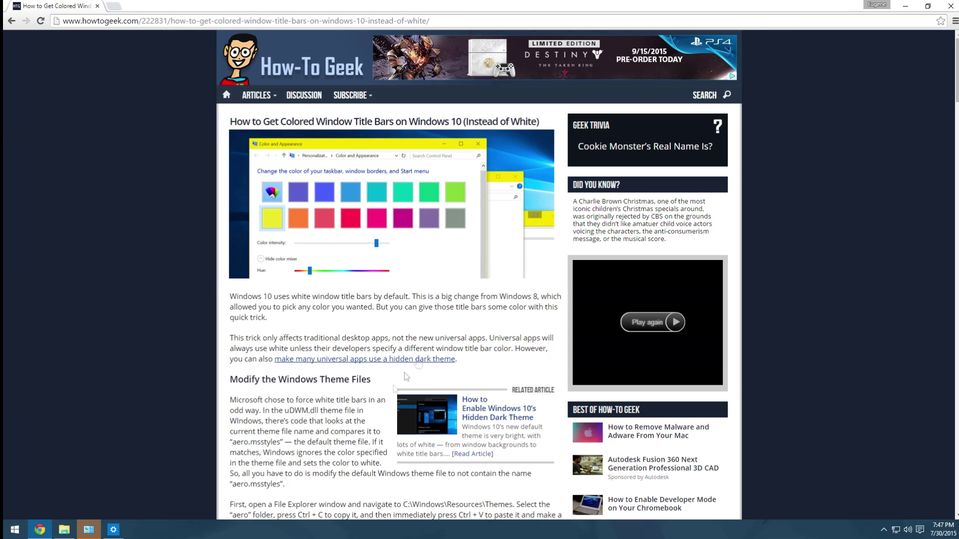
click(905, 6)
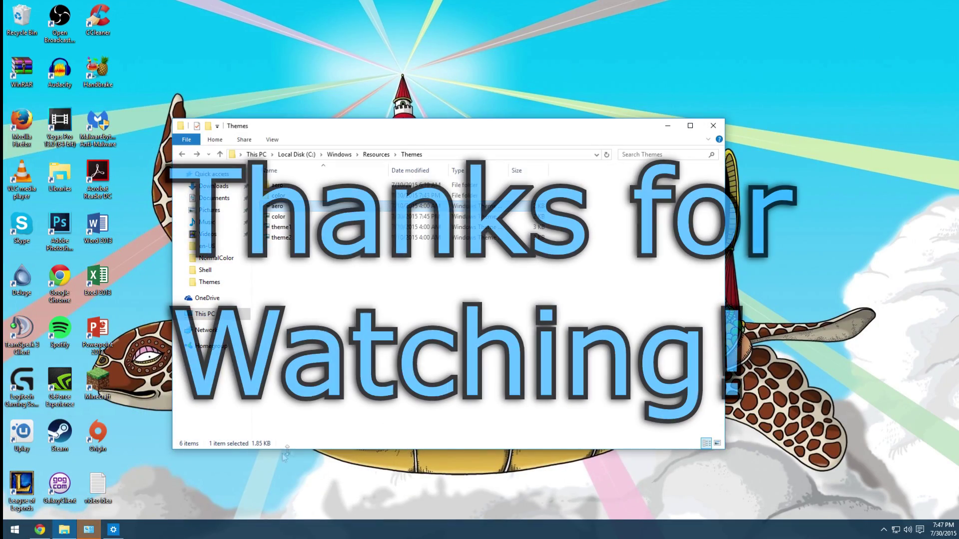